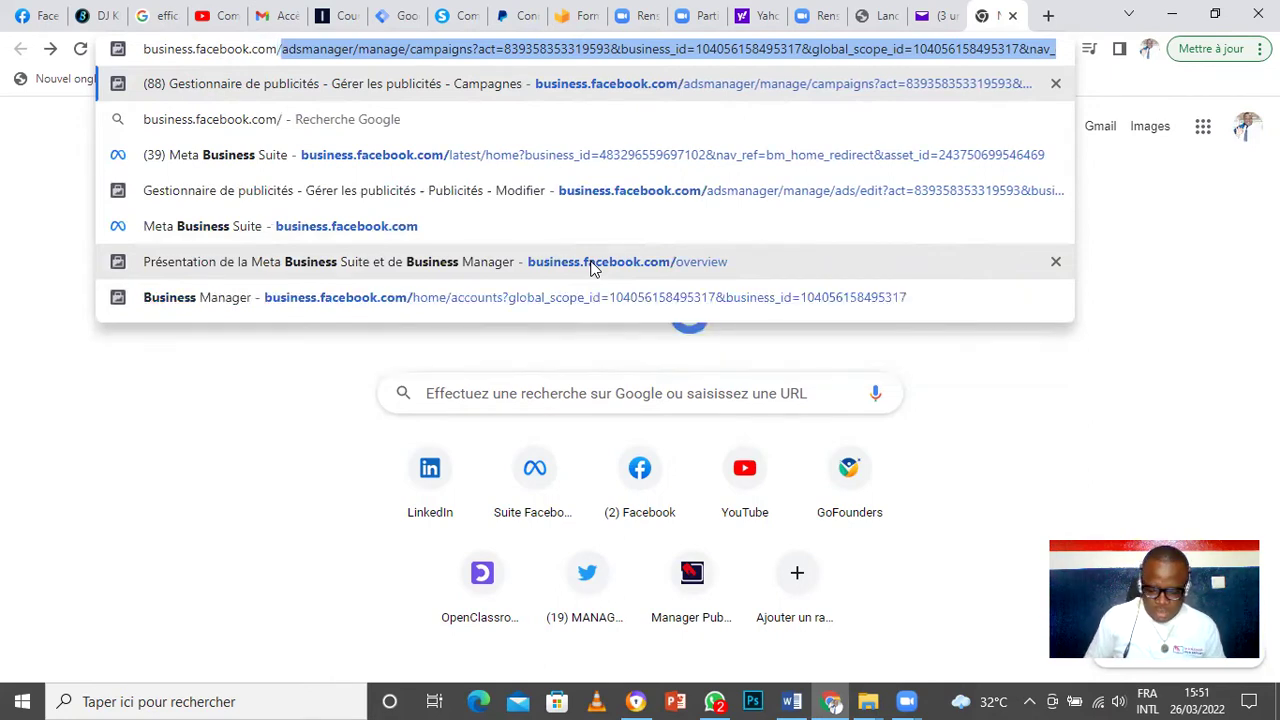
Step: Correct the typed address to end in /overview and load it
text(over)
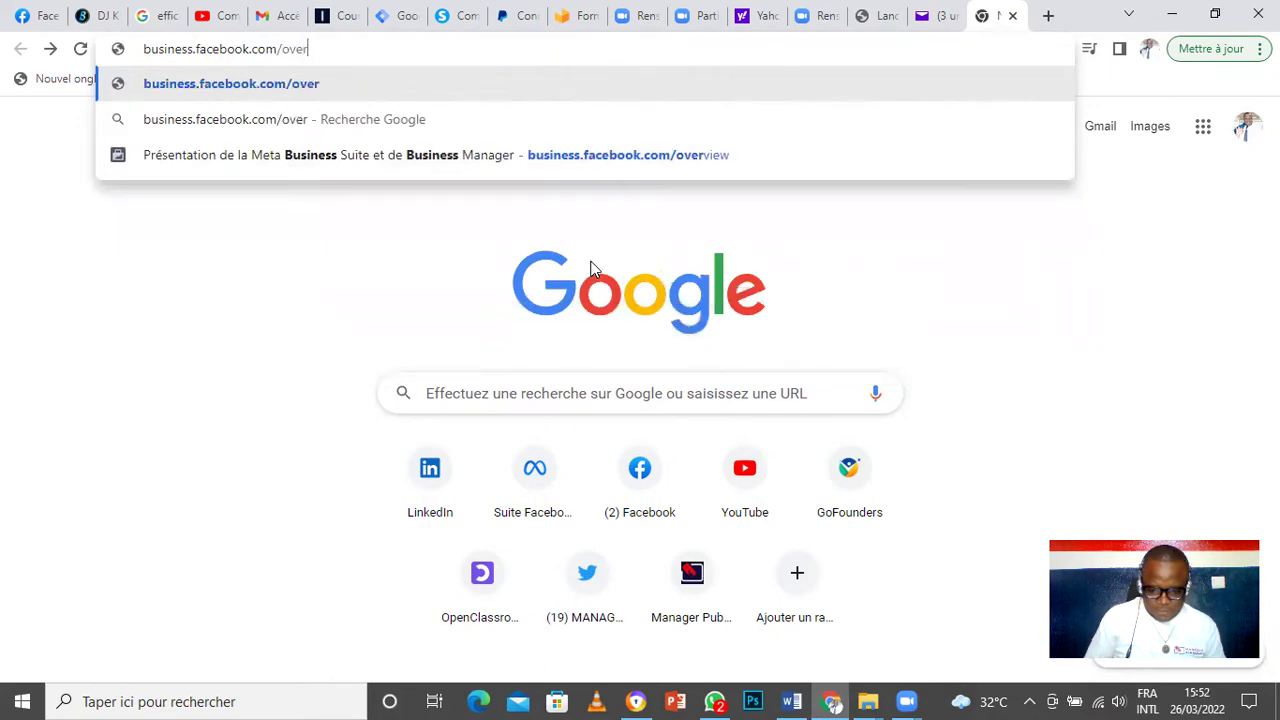
text(wiem)
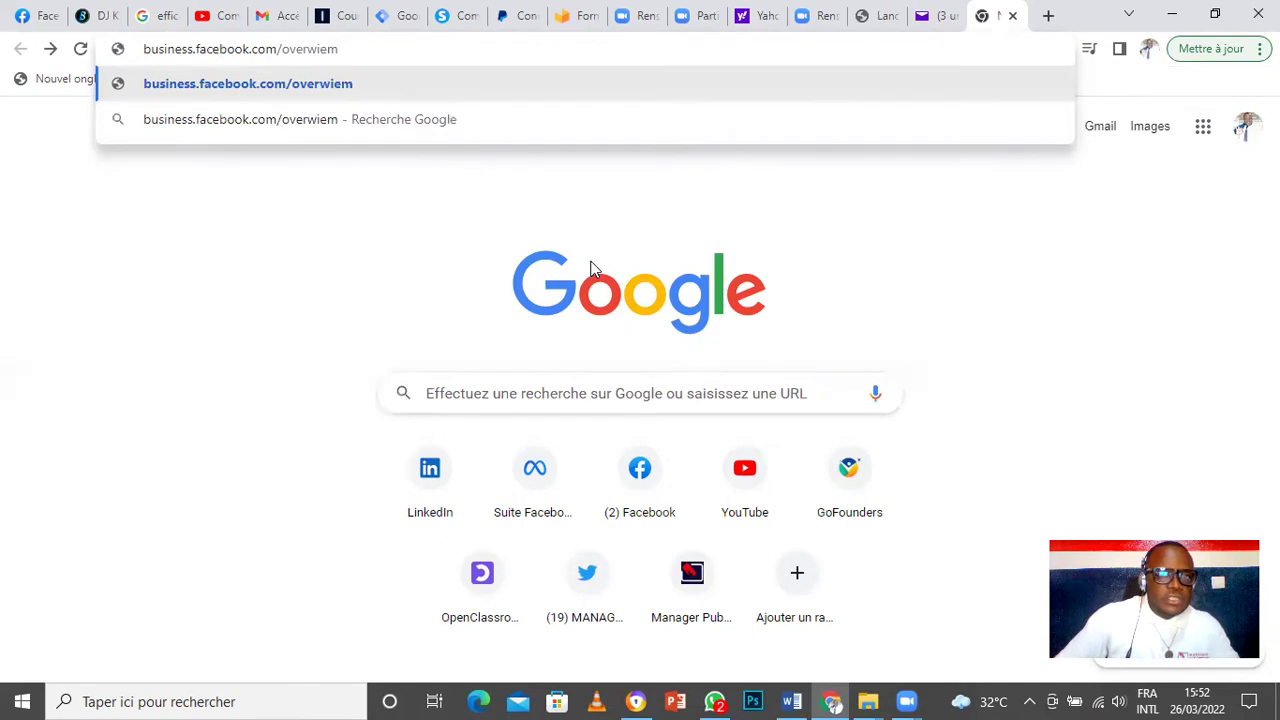
key(BackSpace)
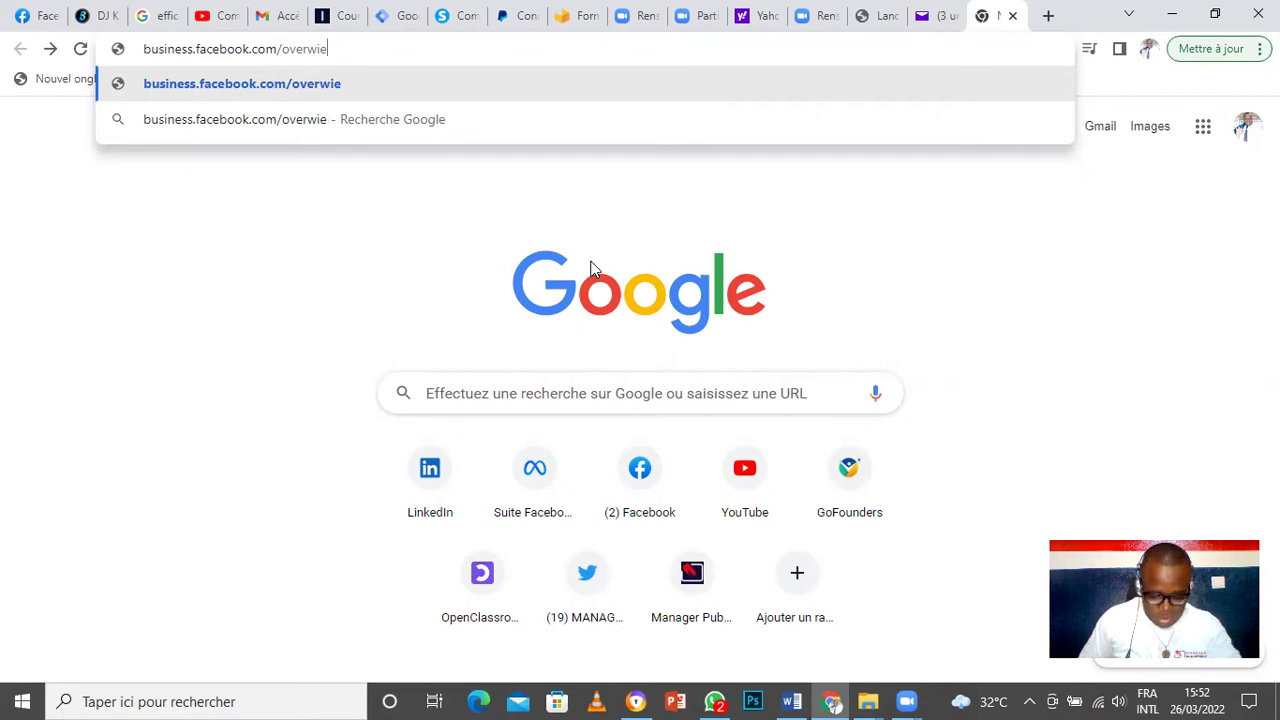
text(w)
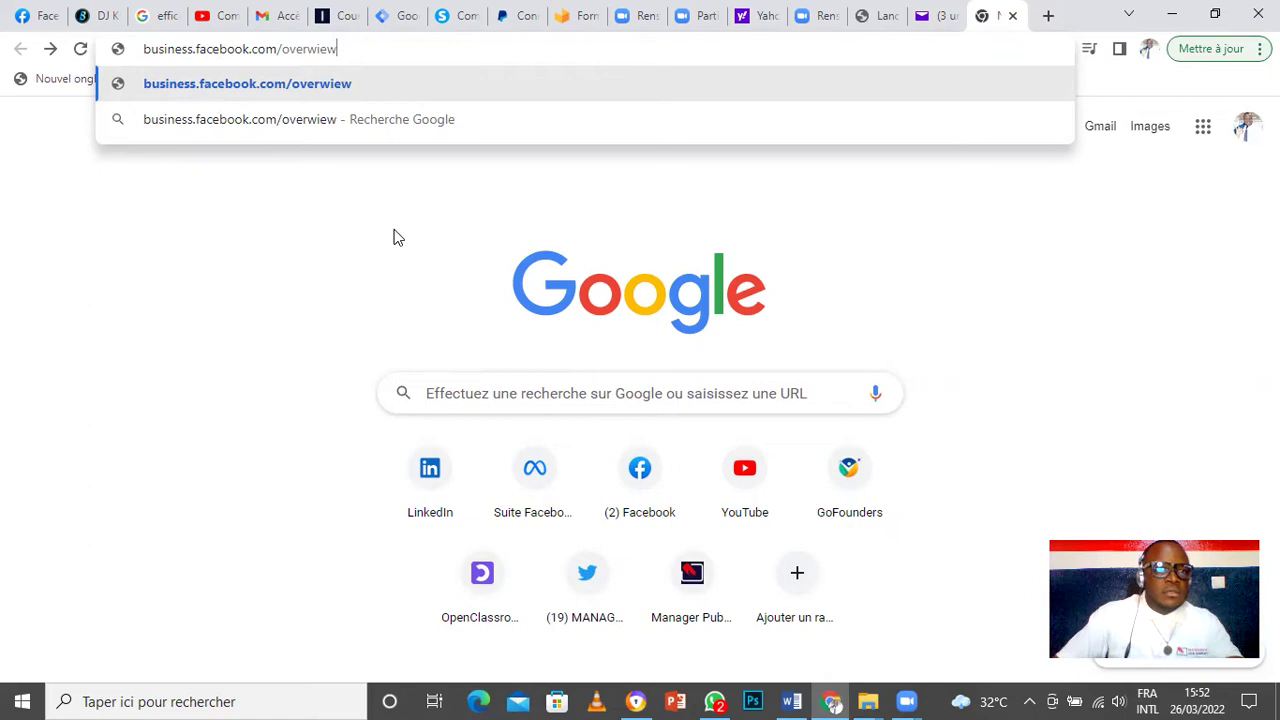
key(Return)
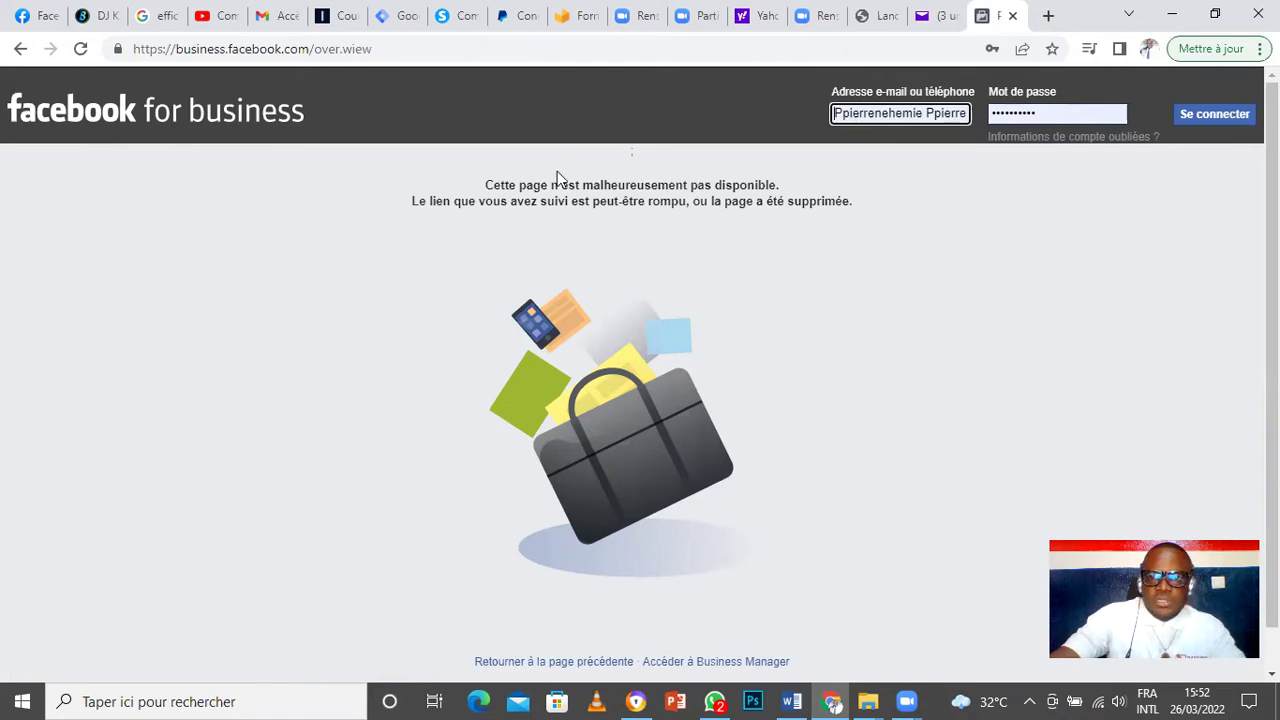
Step: Go back from the unavailable page and load the pasted business.facebook.com/overview address
click(19, 47)
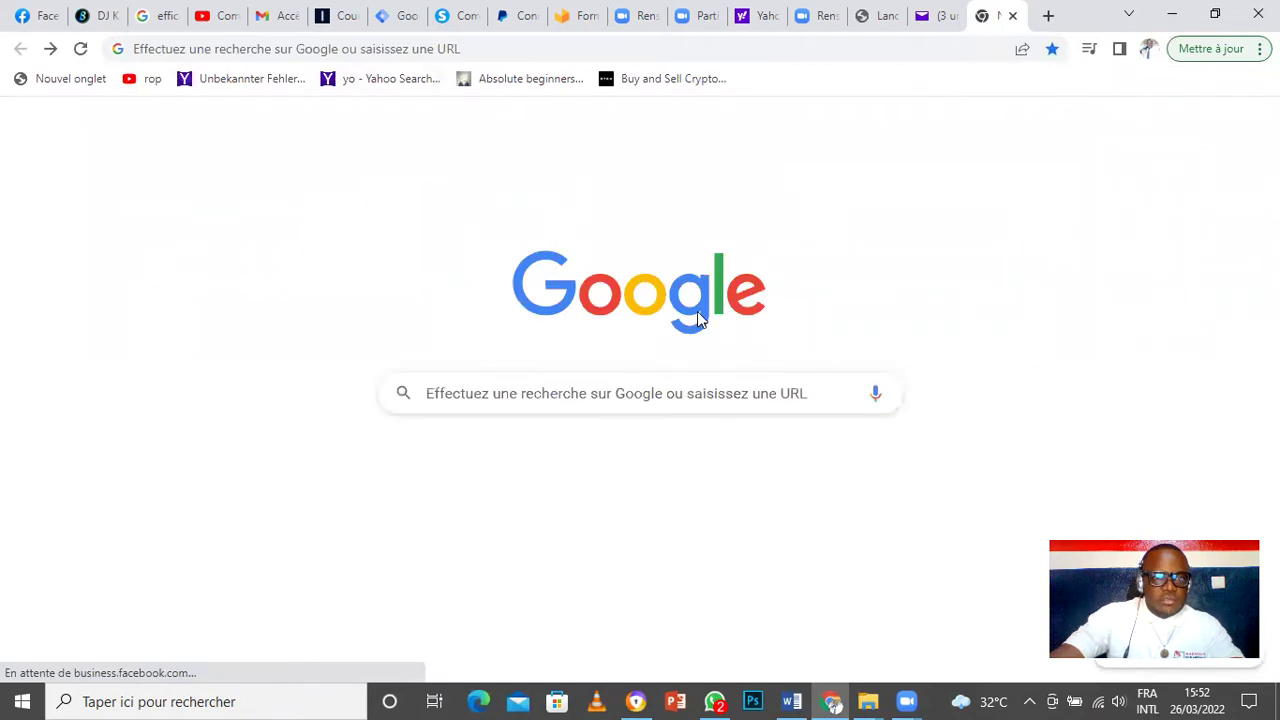
click(657, 401)
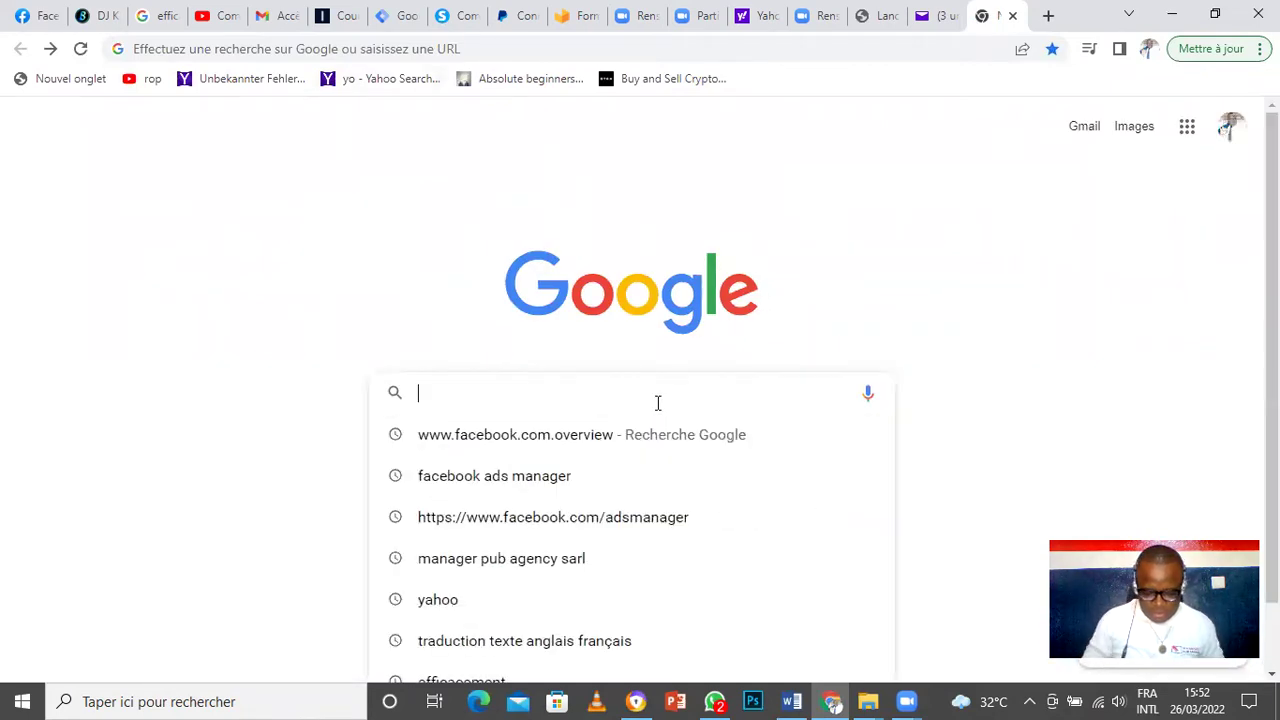
text(https://business.facebook.com/overview)
key(Return)
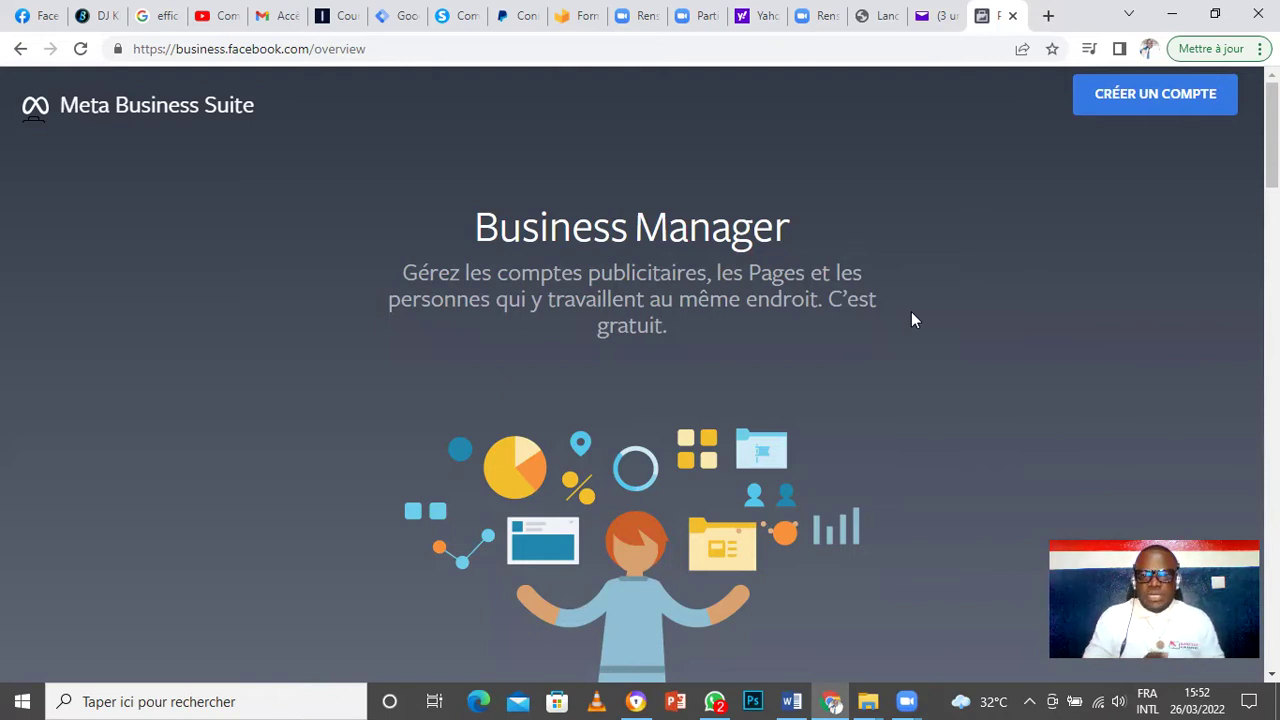
scroll(911, 312, down, 12)
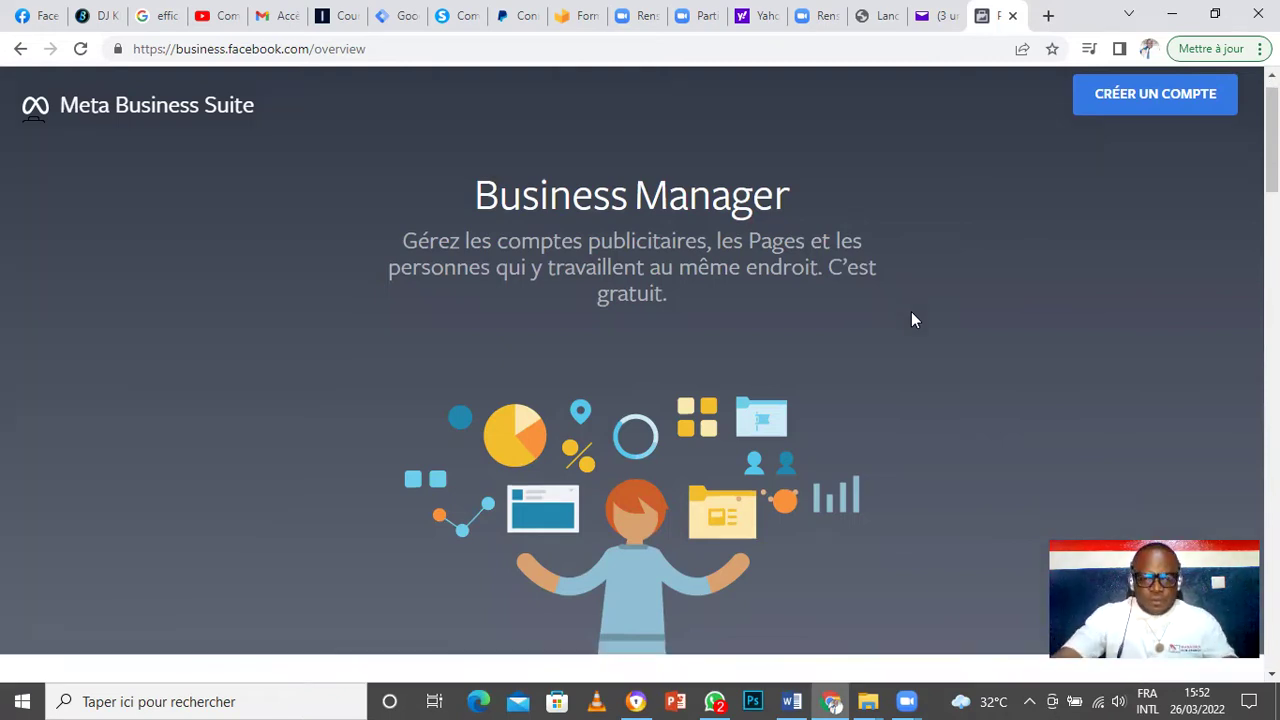
scroll(911, 318, down, 5)
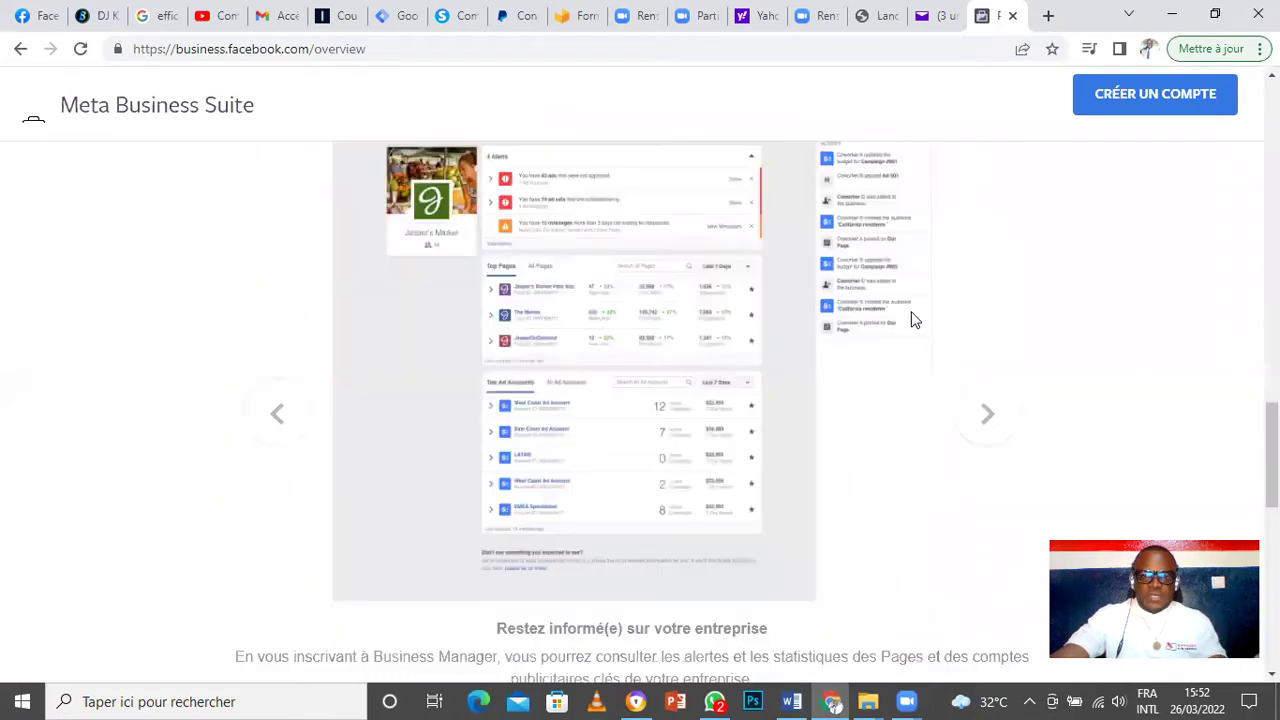
scroll(911, 318, down, 8)
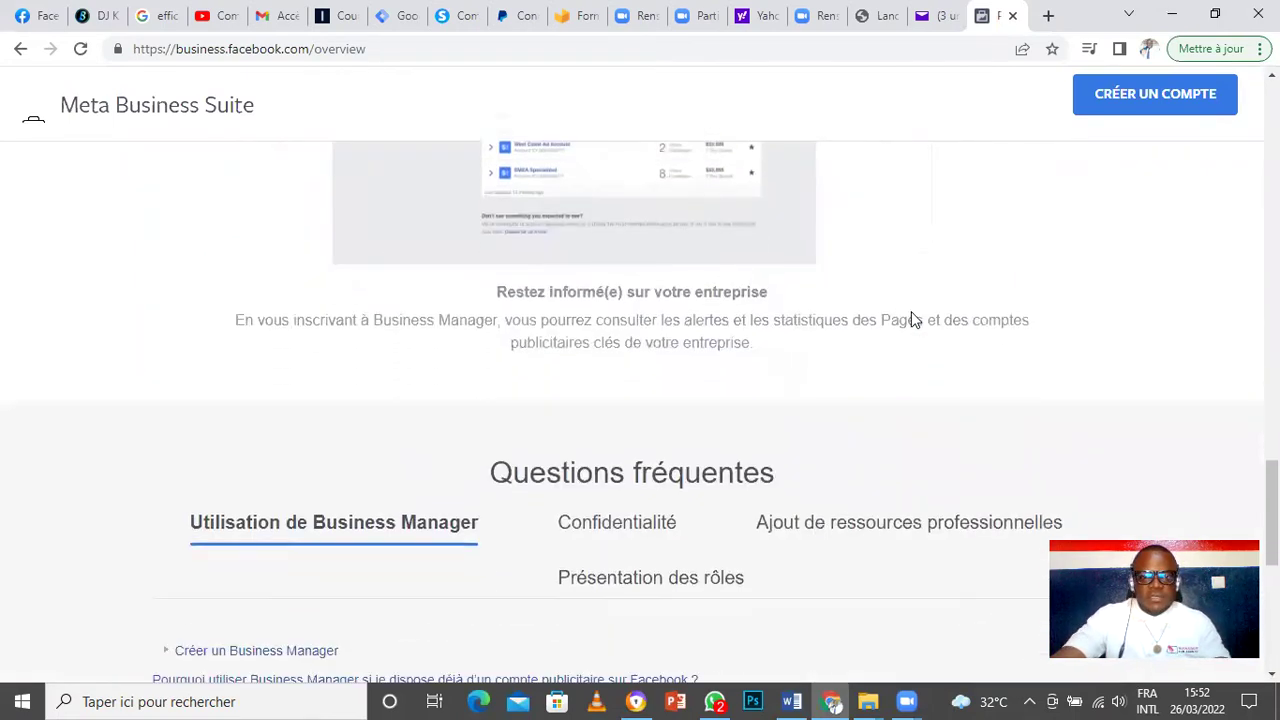
scroll(911, 312, down, 1)
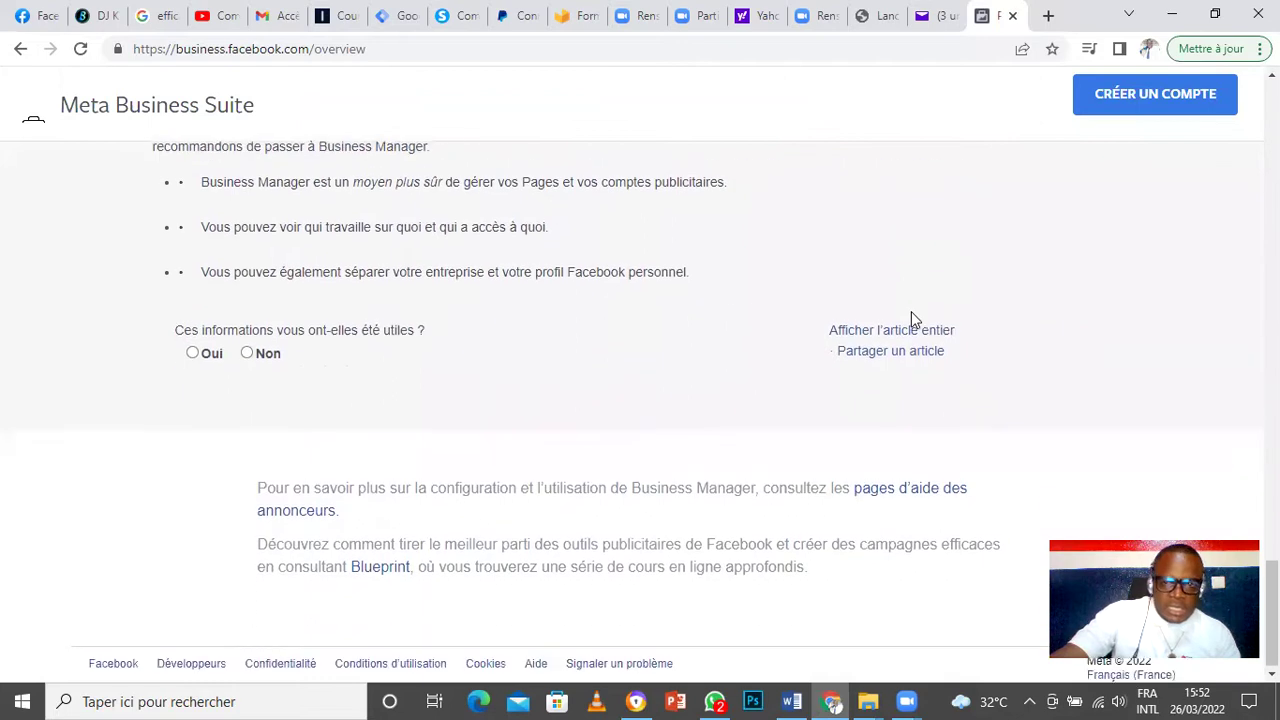
scroll(911, 312, up, 2)
scroll(911, 318, up, 7)
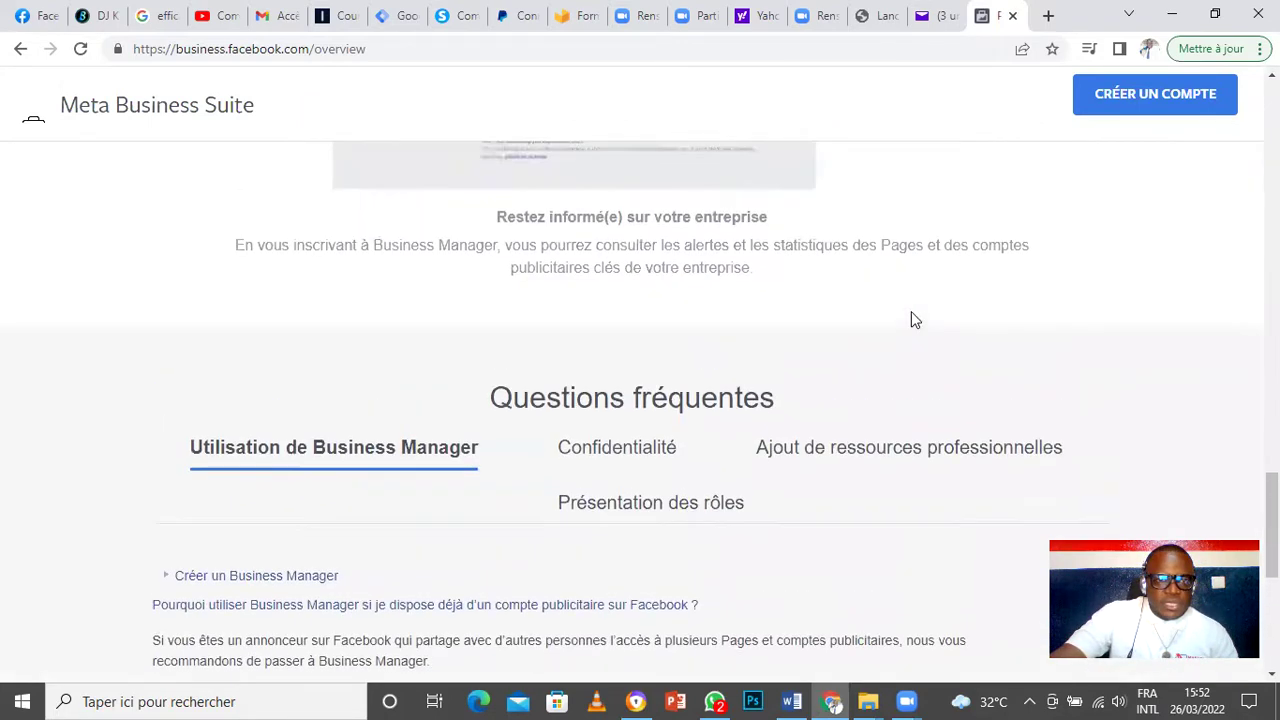
scroll(911, 319, up, 10)
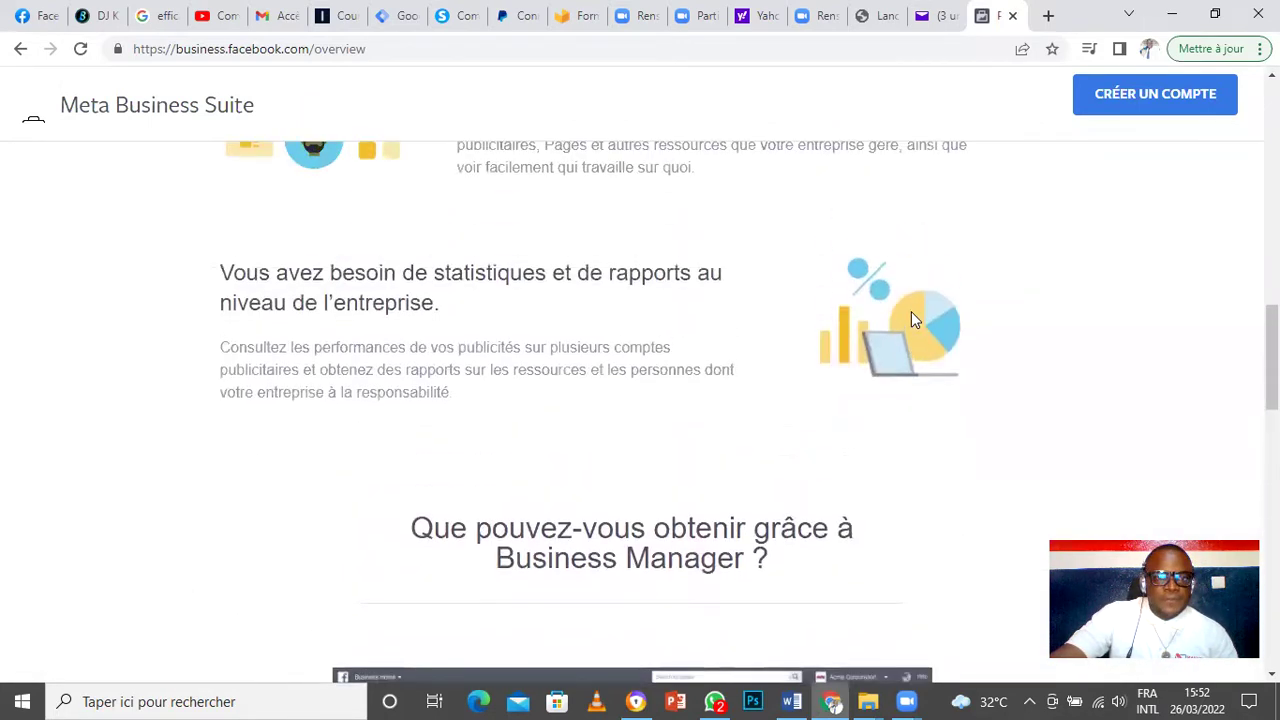
scroll(911, 319, up, 8)
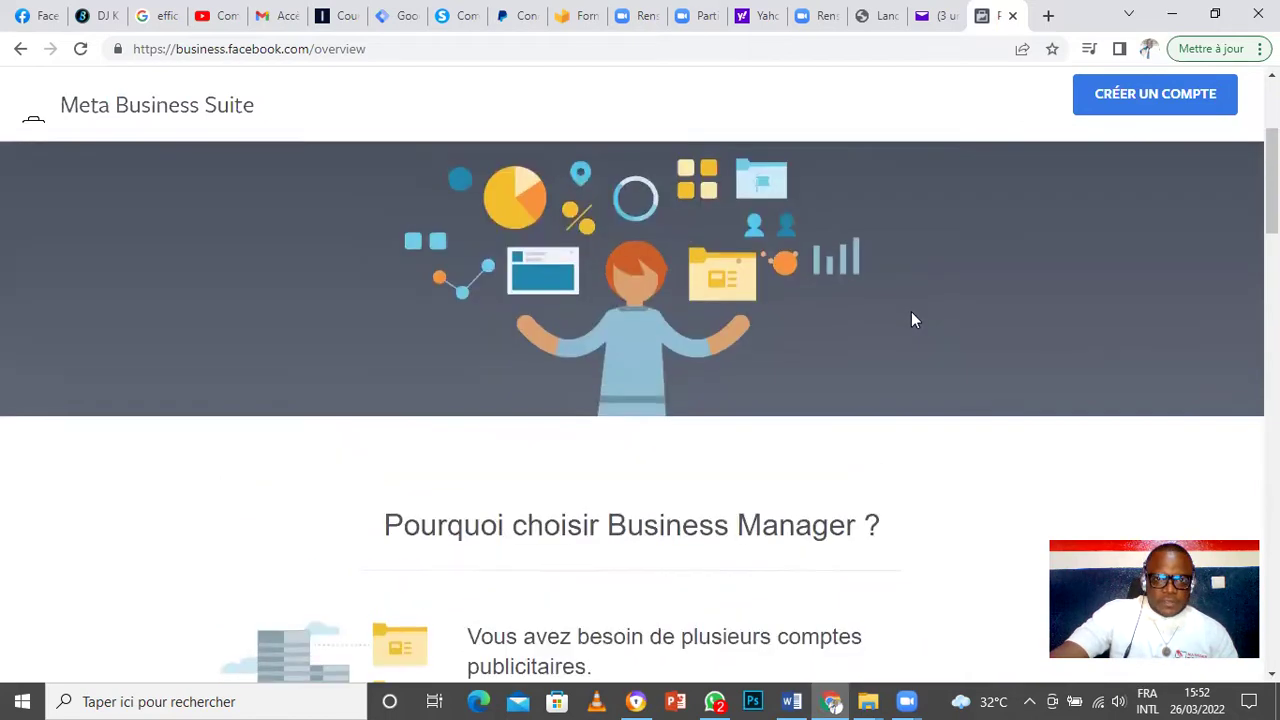
scroll(911, 312, down, 3)
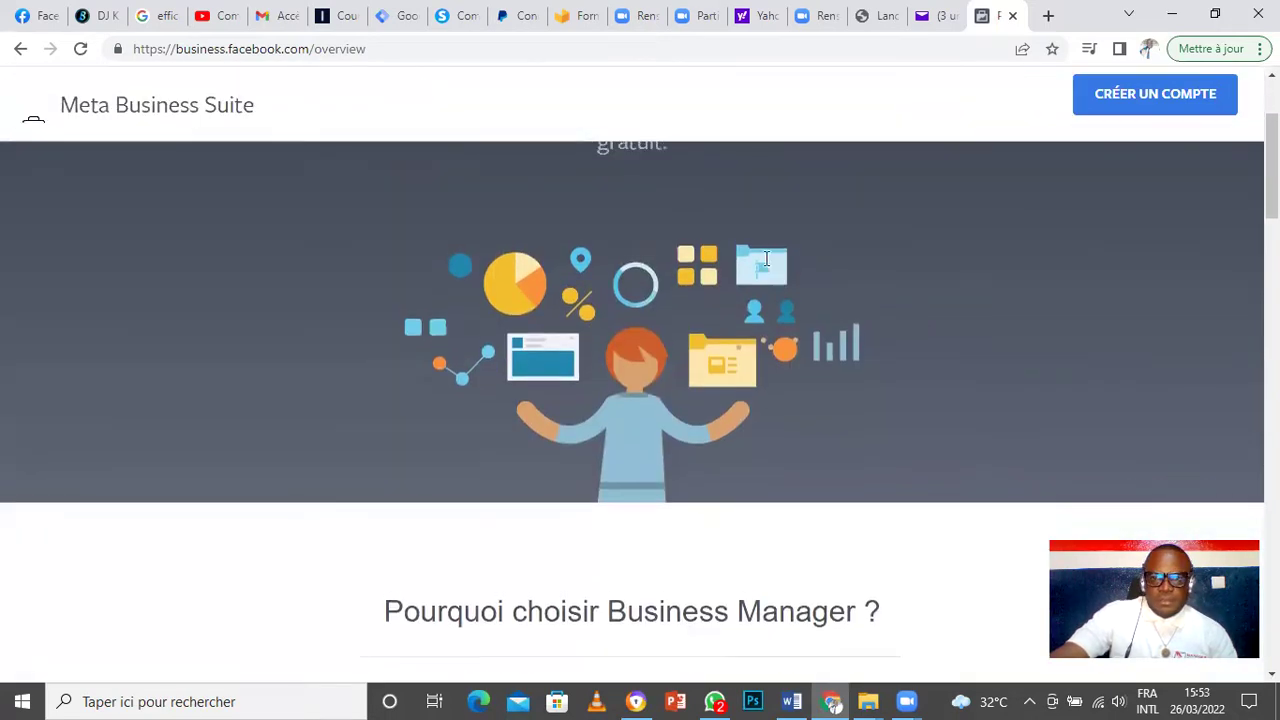
scroll(794, 345, up, 3)
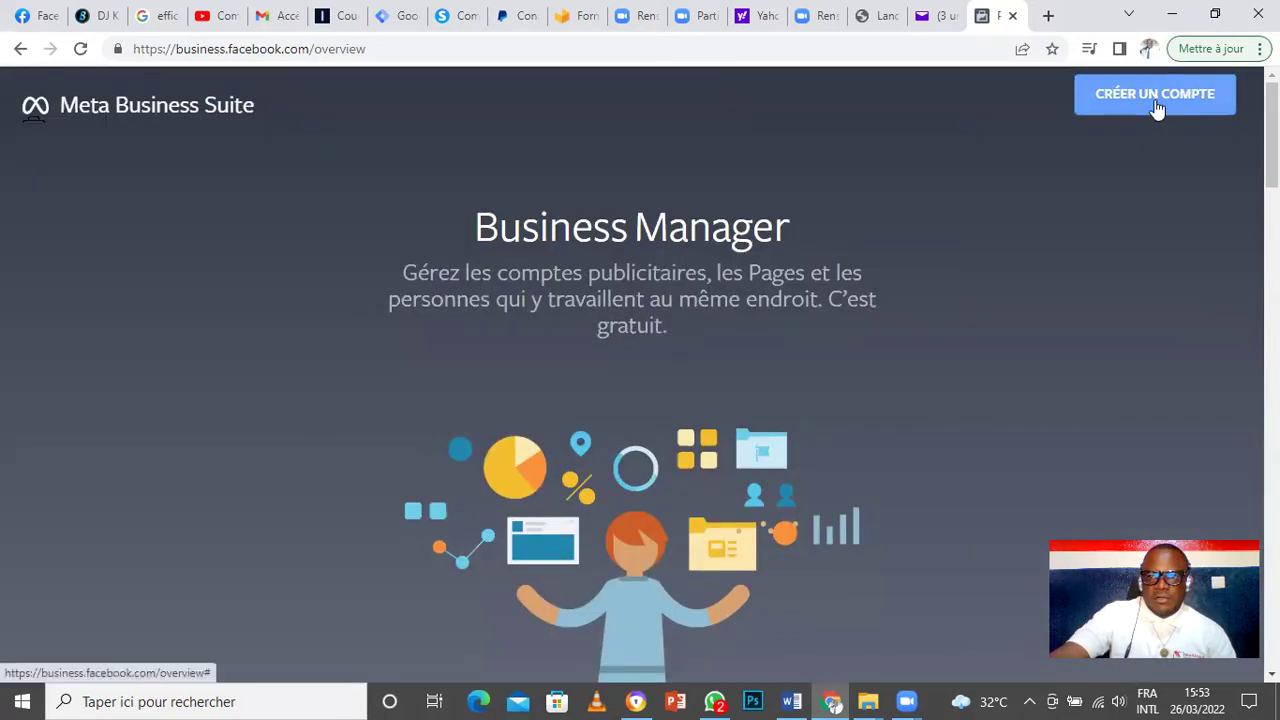
Step: Start a new Business Manager account named 'Kamdem bâtiment', using spell-check for the accent
click(1155, 99)
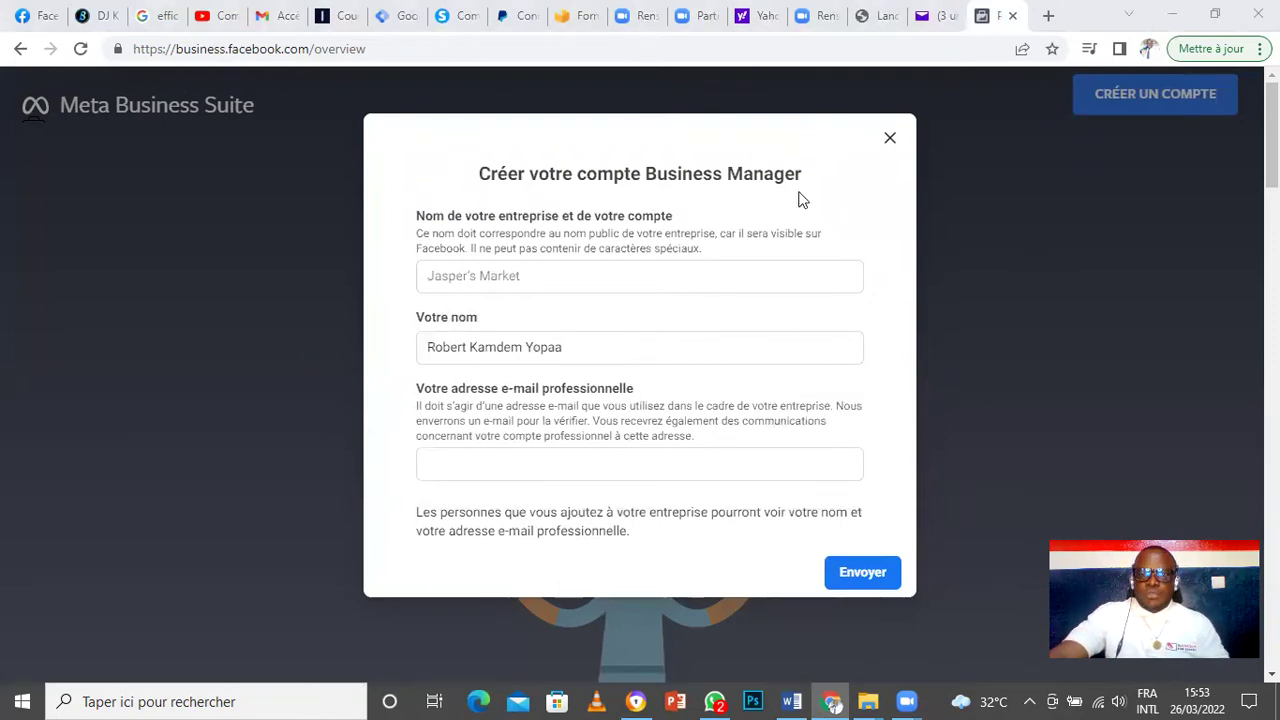
click(579, 276)
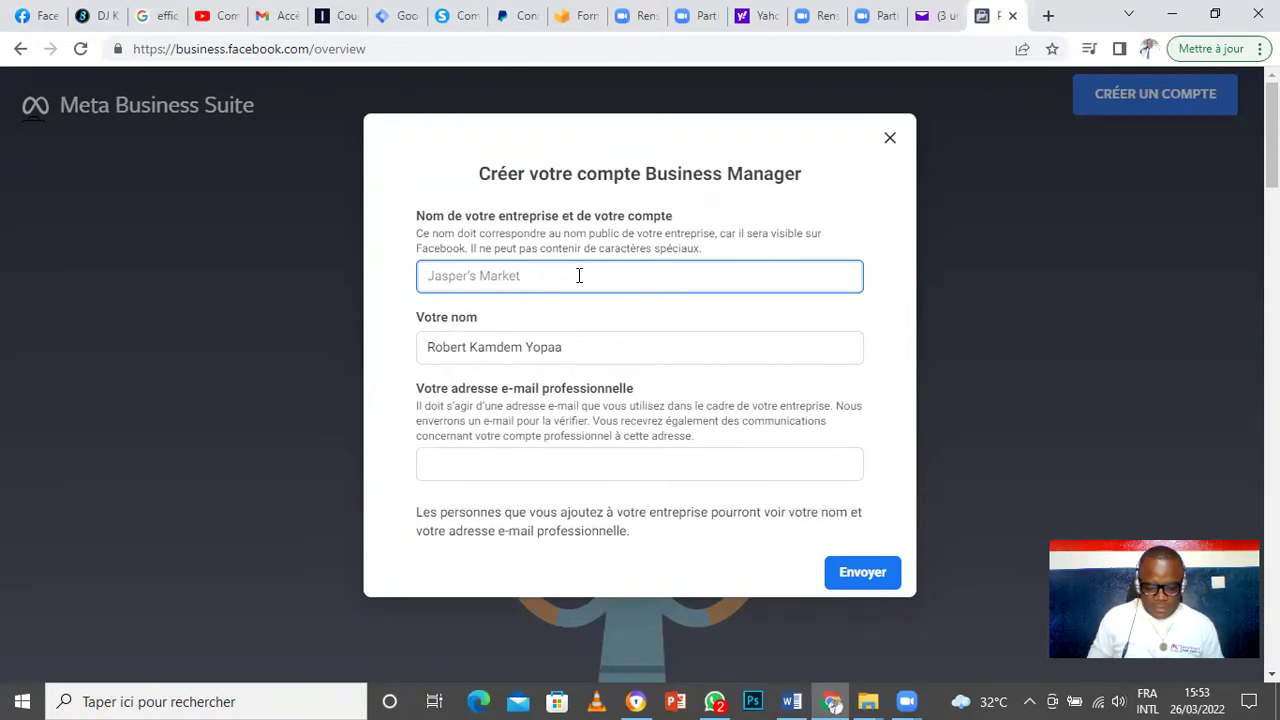
text(K)
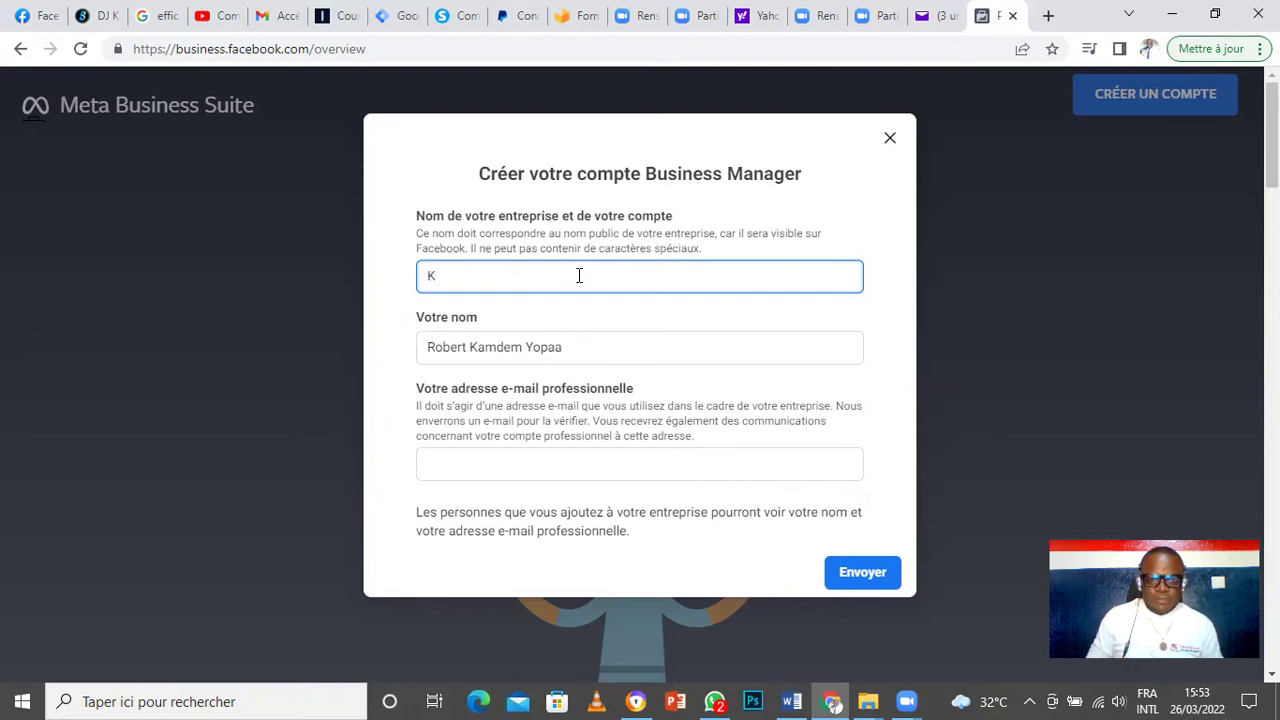
text(amd)
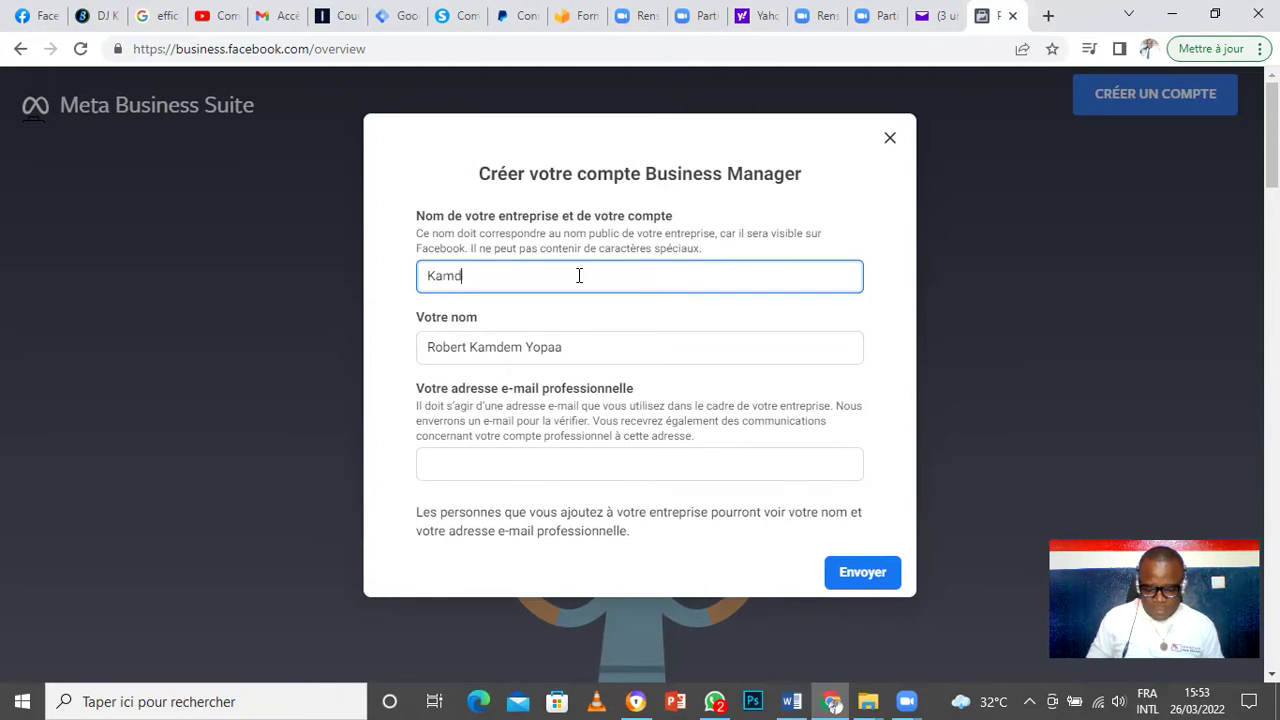
text(em b)
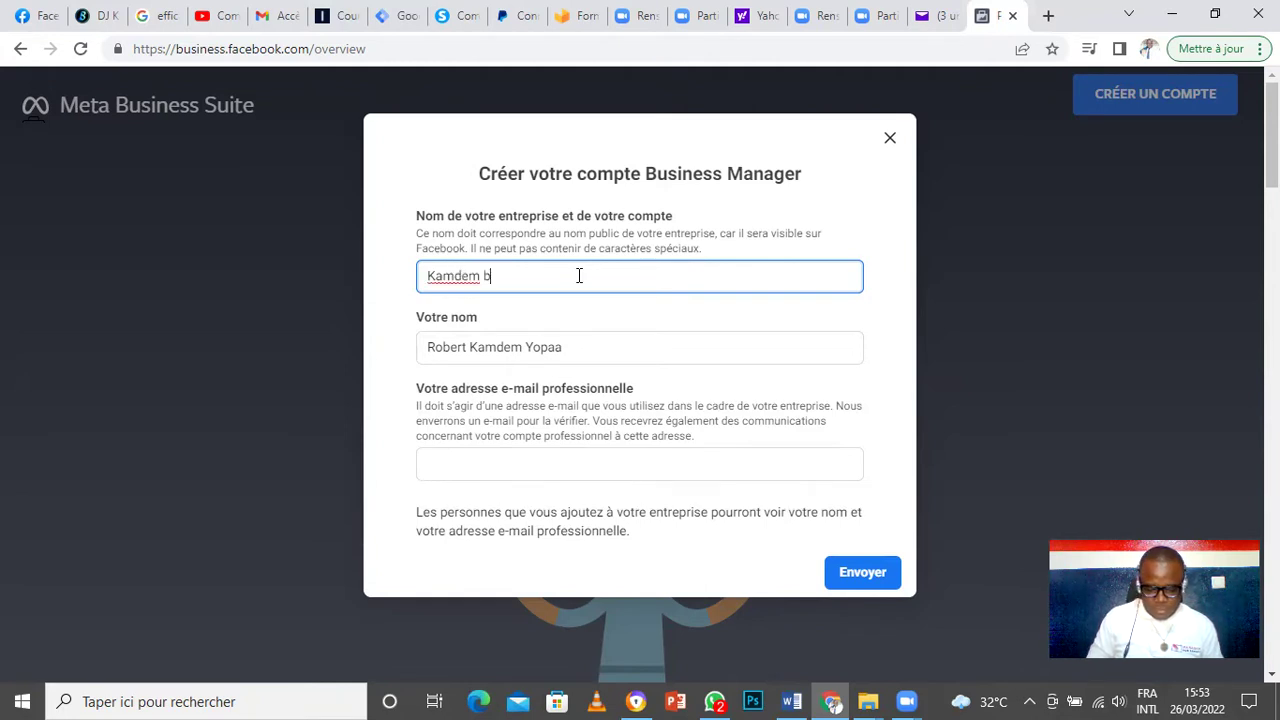
text(atiment)
double_click(578, 276)
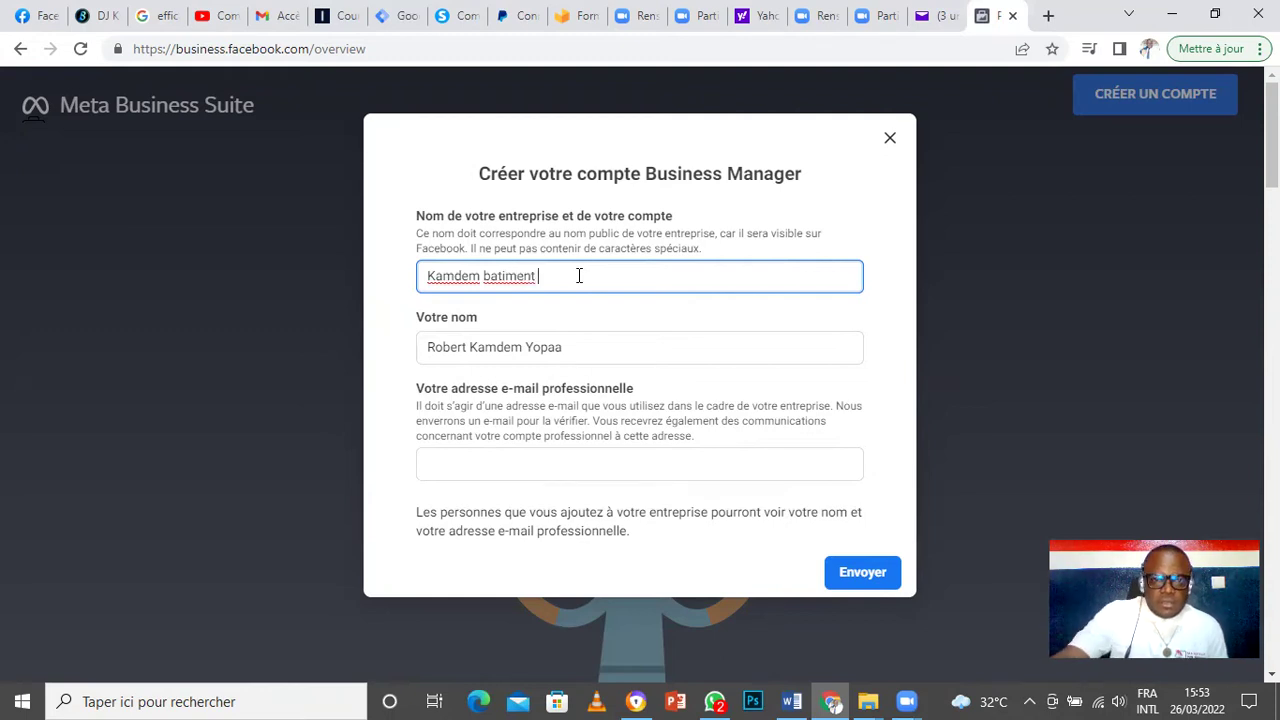
right_click(511, 278)
click(560, 290)
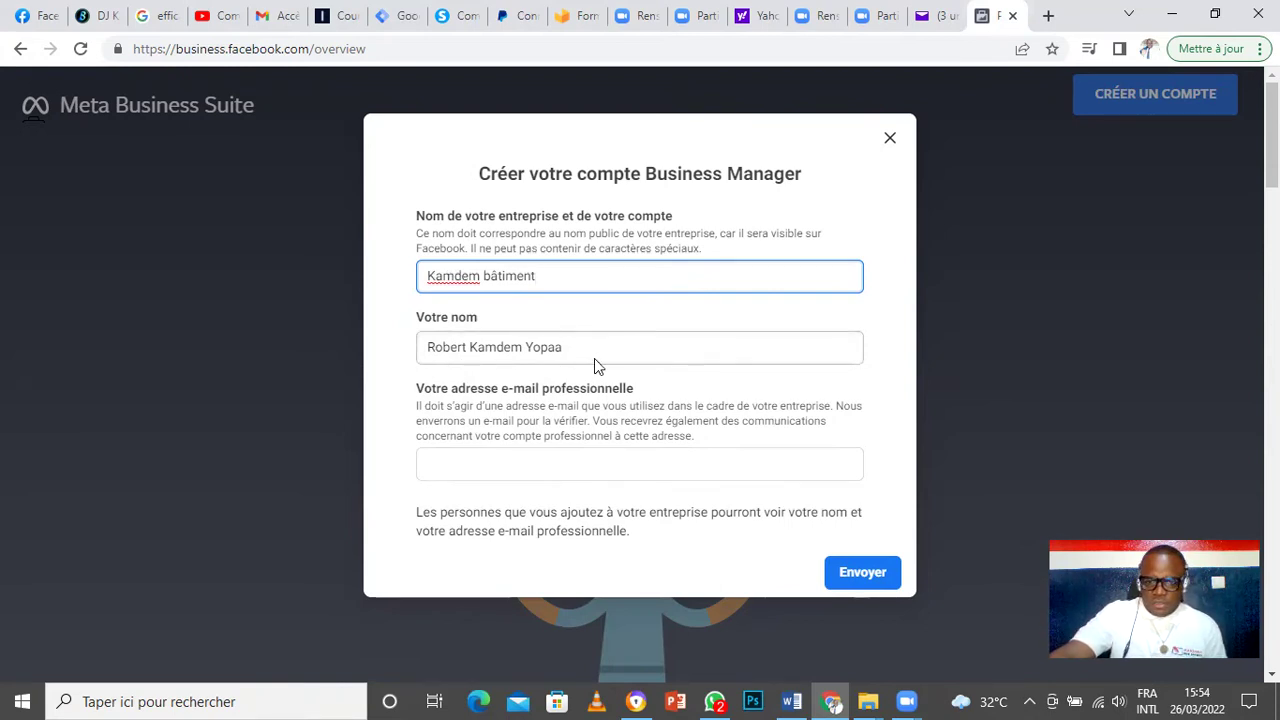
Step: Enter the business's Yahoo e-mail address and submit the account details
click(601, 468)
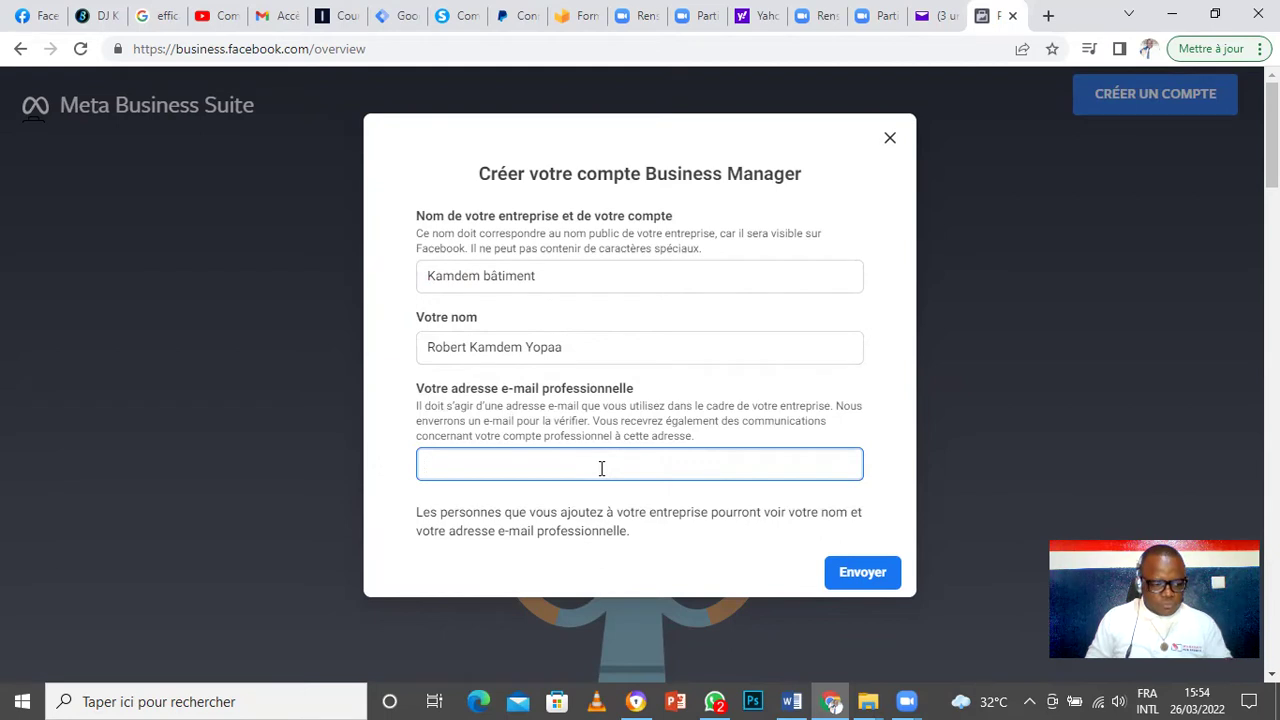
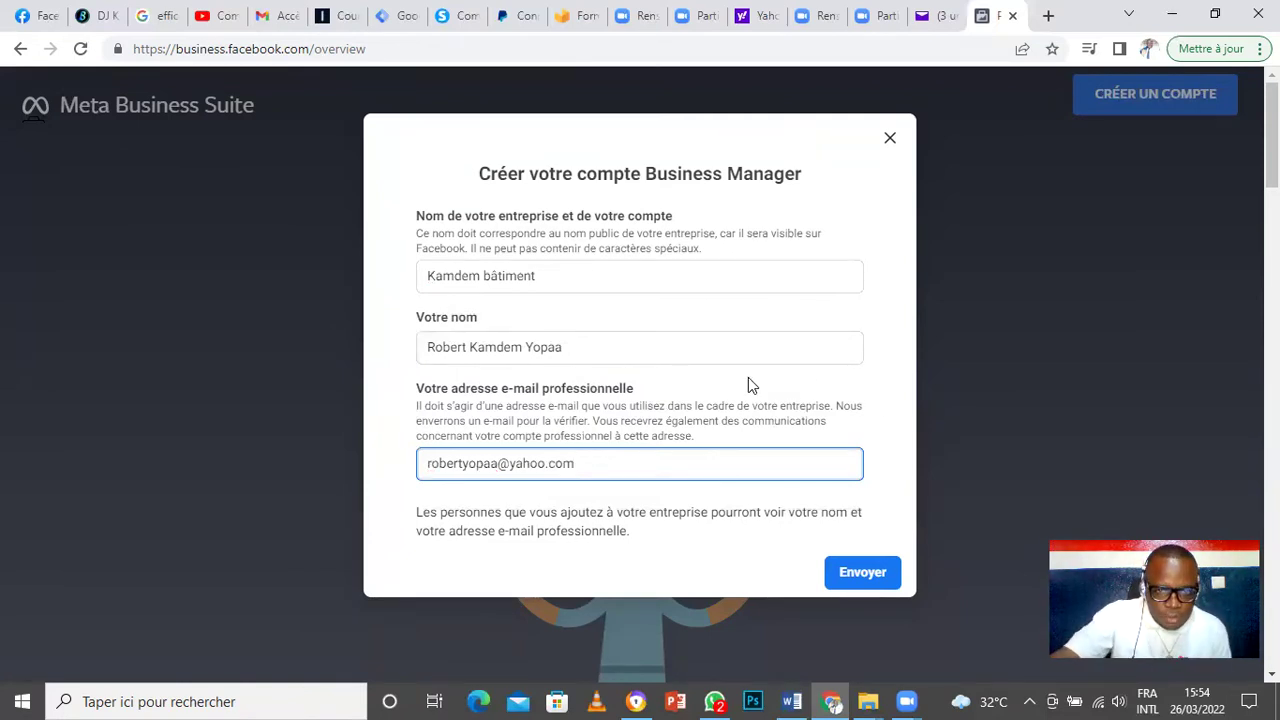
click(848, 576)
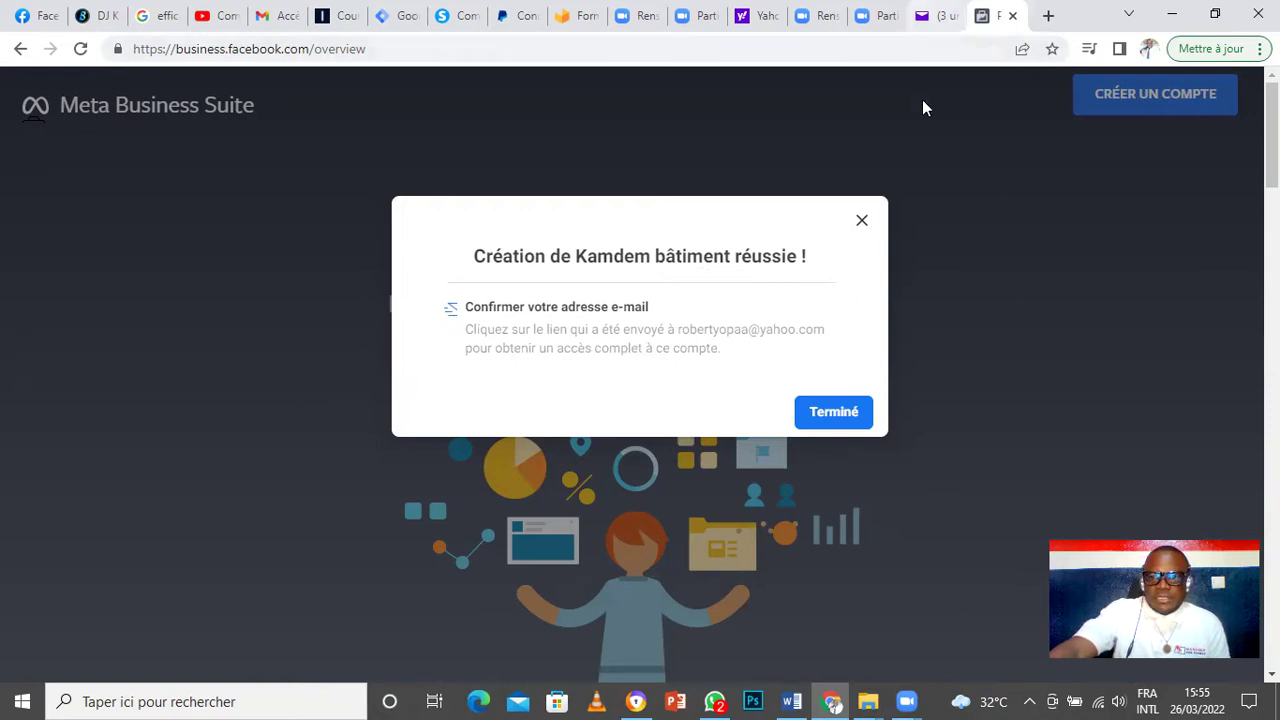
Step: Switch to the mailbox tab to look for Facebook's confirmation e-mail
key(ctrl+shift+Tab)
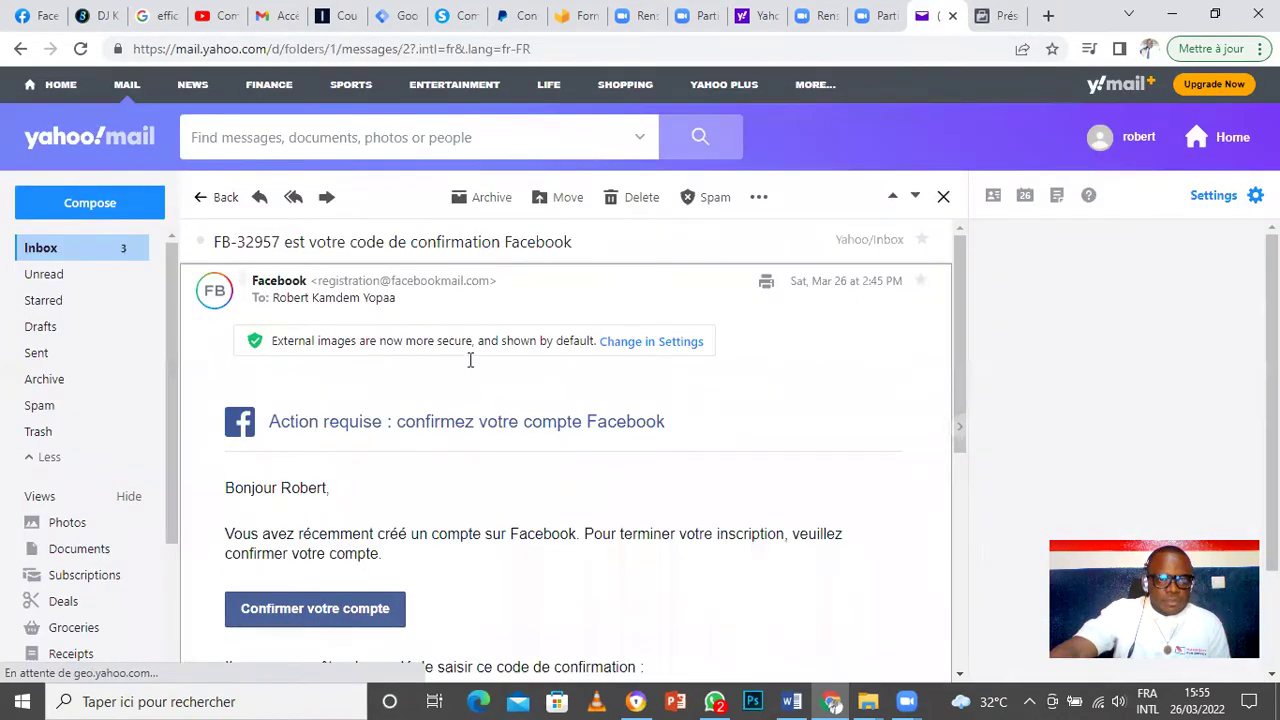
Step: Read the 'Adresse e-mail principale Facebook remplacée' message, then go back to the inbox
click(74, 250)
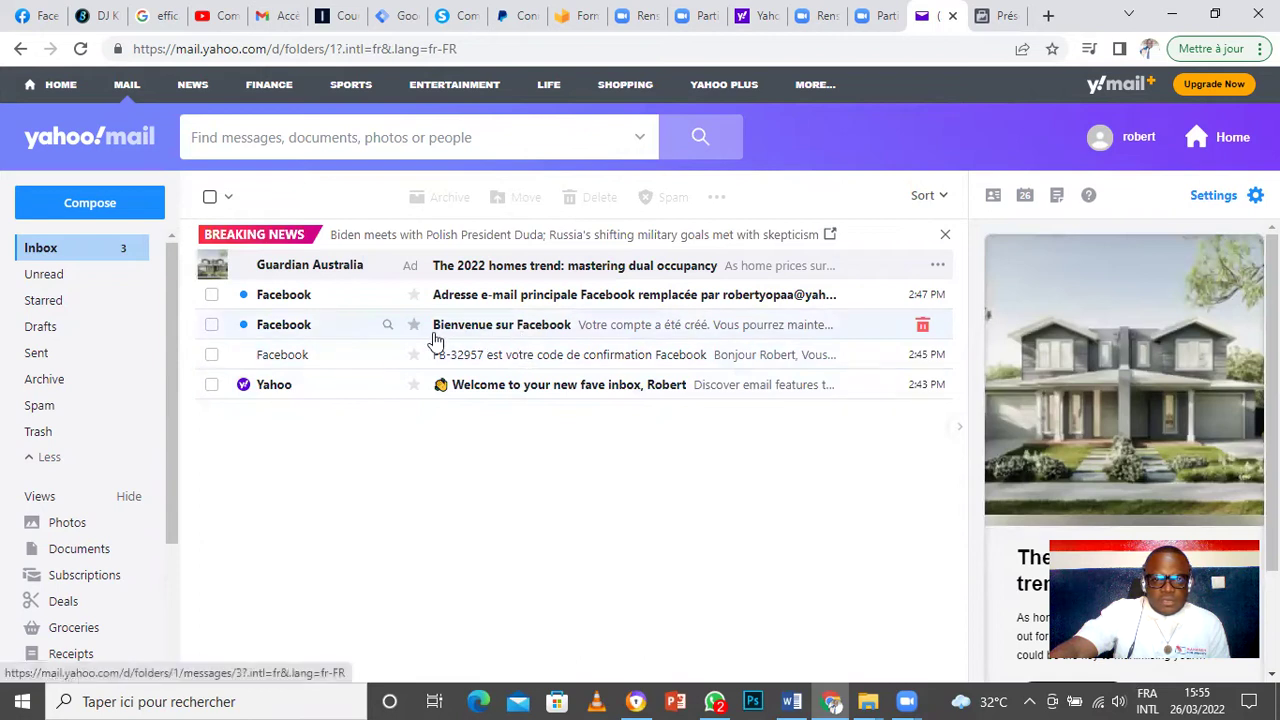
click(503, 300)
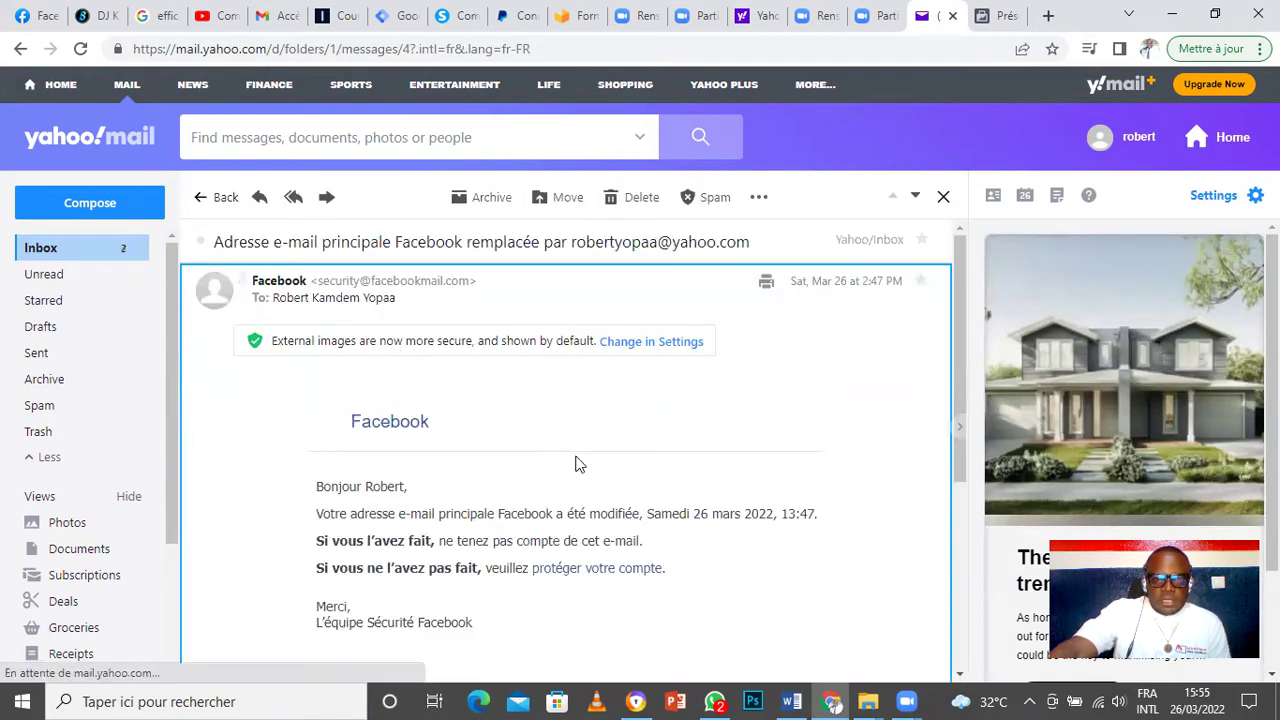
scroll(577, 460, down, 4)
scroll(578, 456, up, 1)
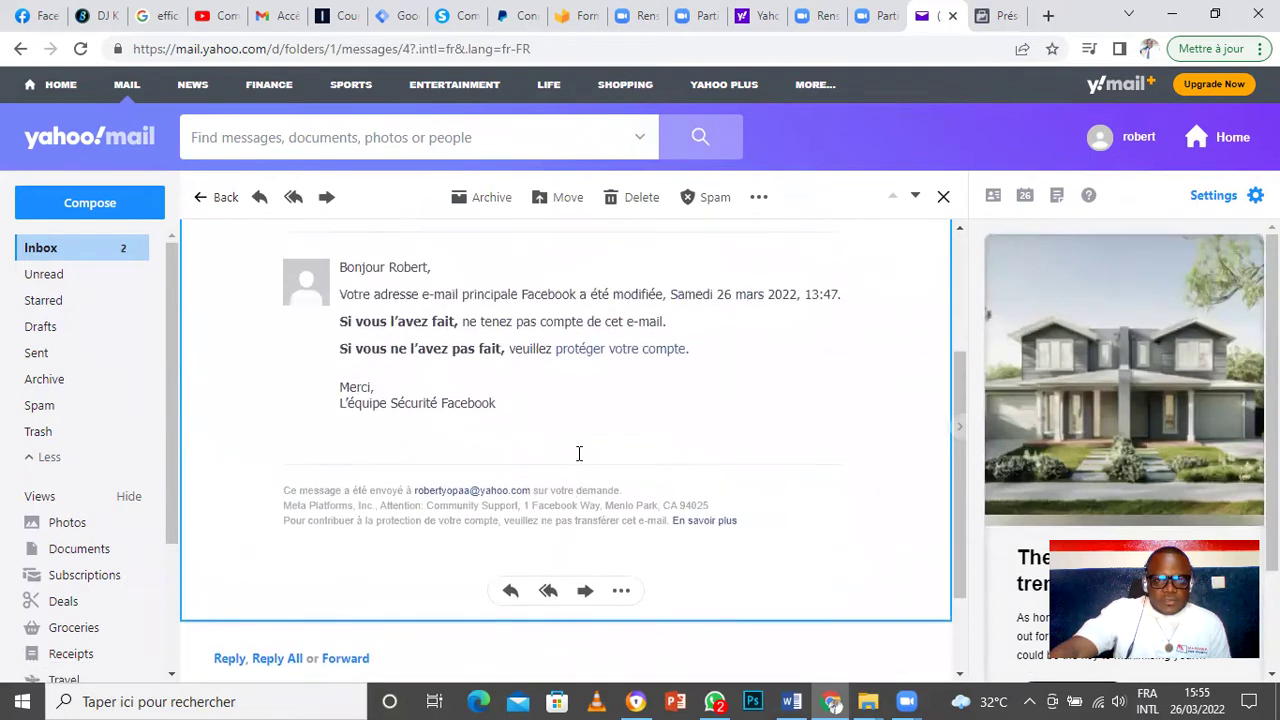
scroll(578, 454, up, 1)
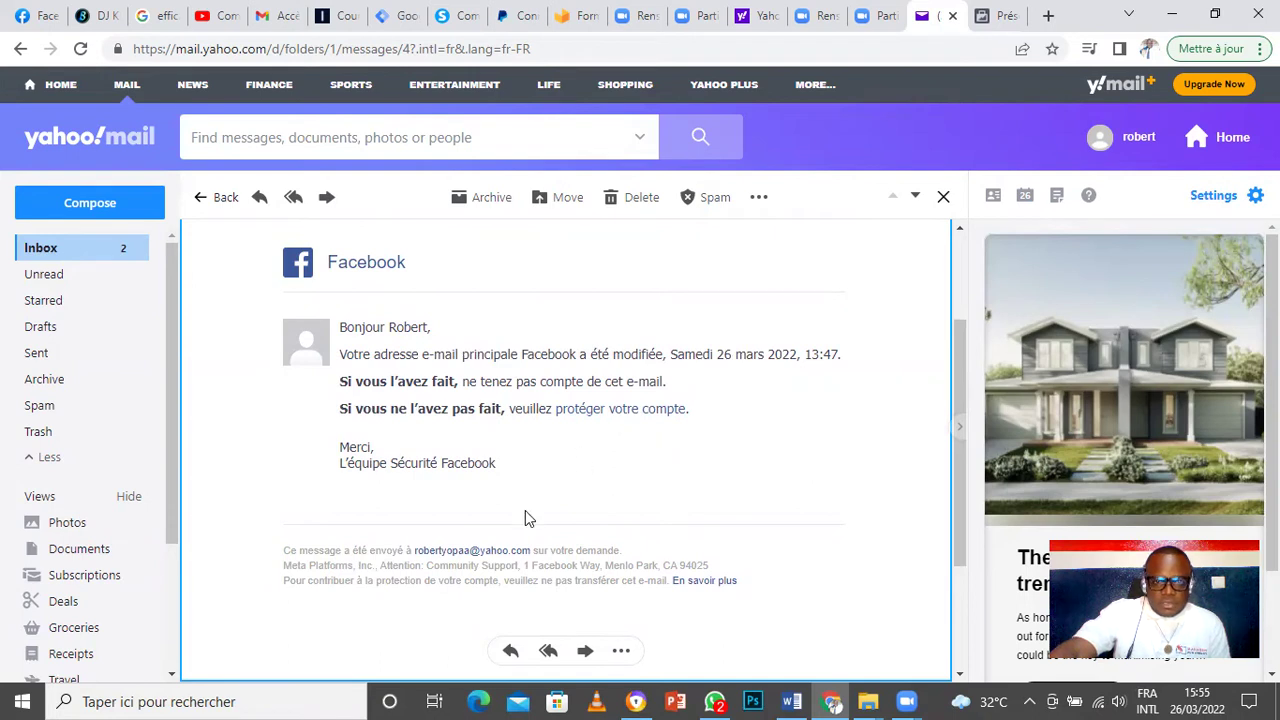
scroll(534, 508, up, 3)
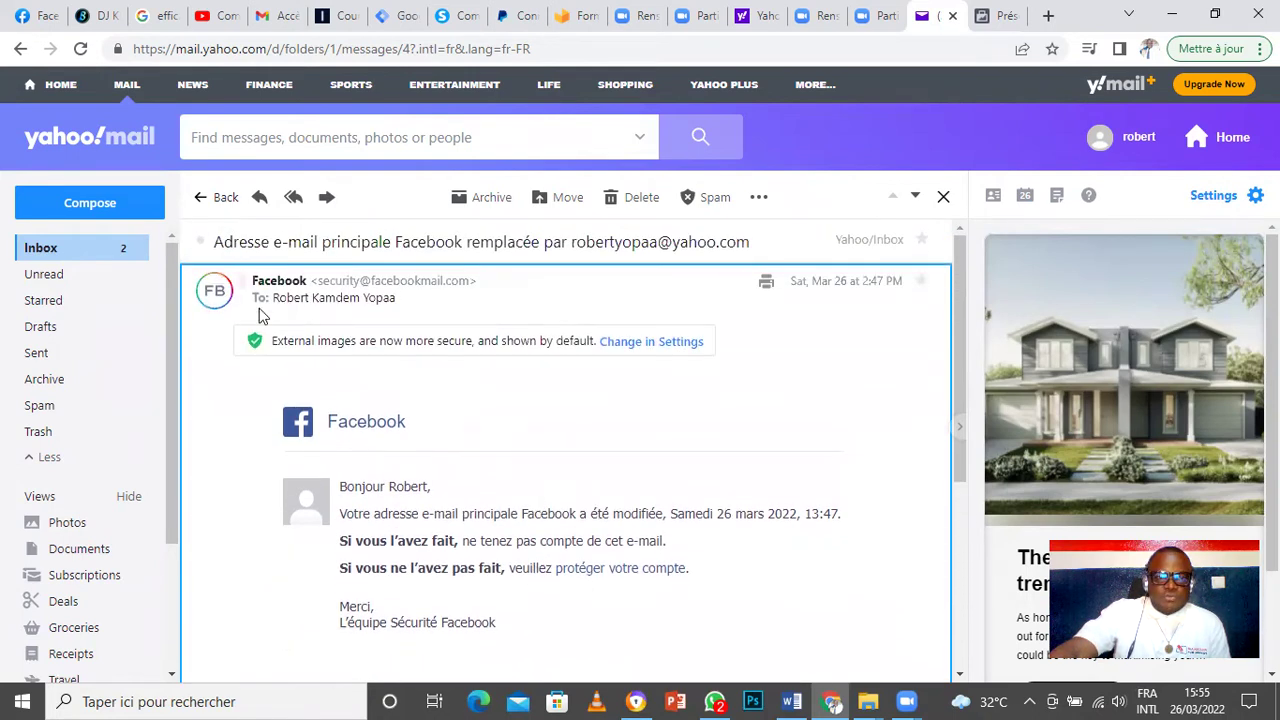
click(92, 255)
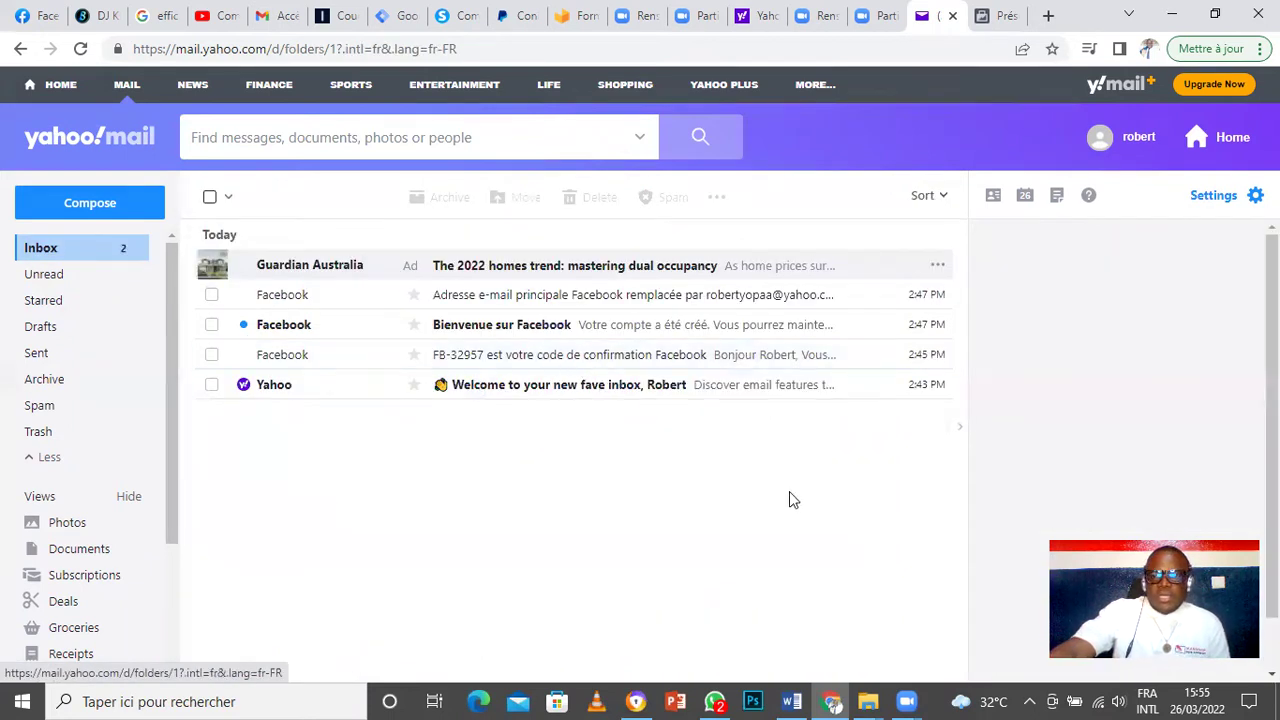
Step: Confirm account creation with Terminé and open Tous les outils from the Kamdem bâtiment home page
click(990, 15)
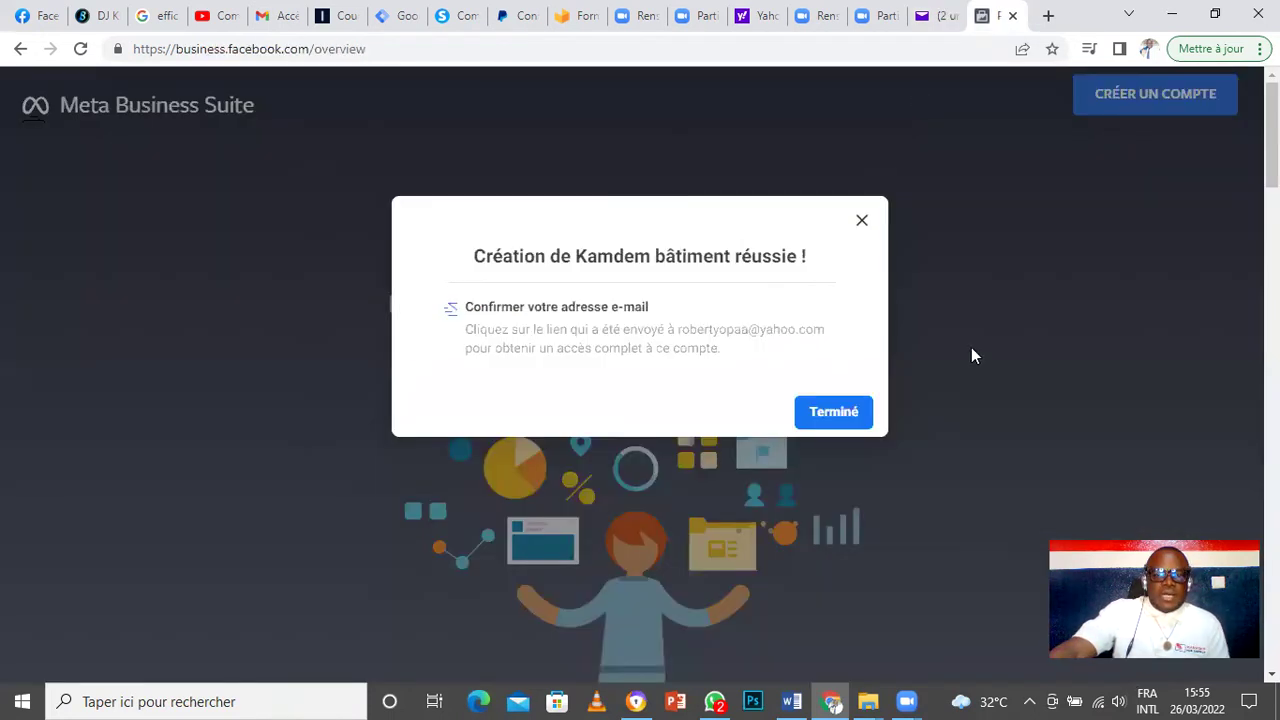
click(866, 420)
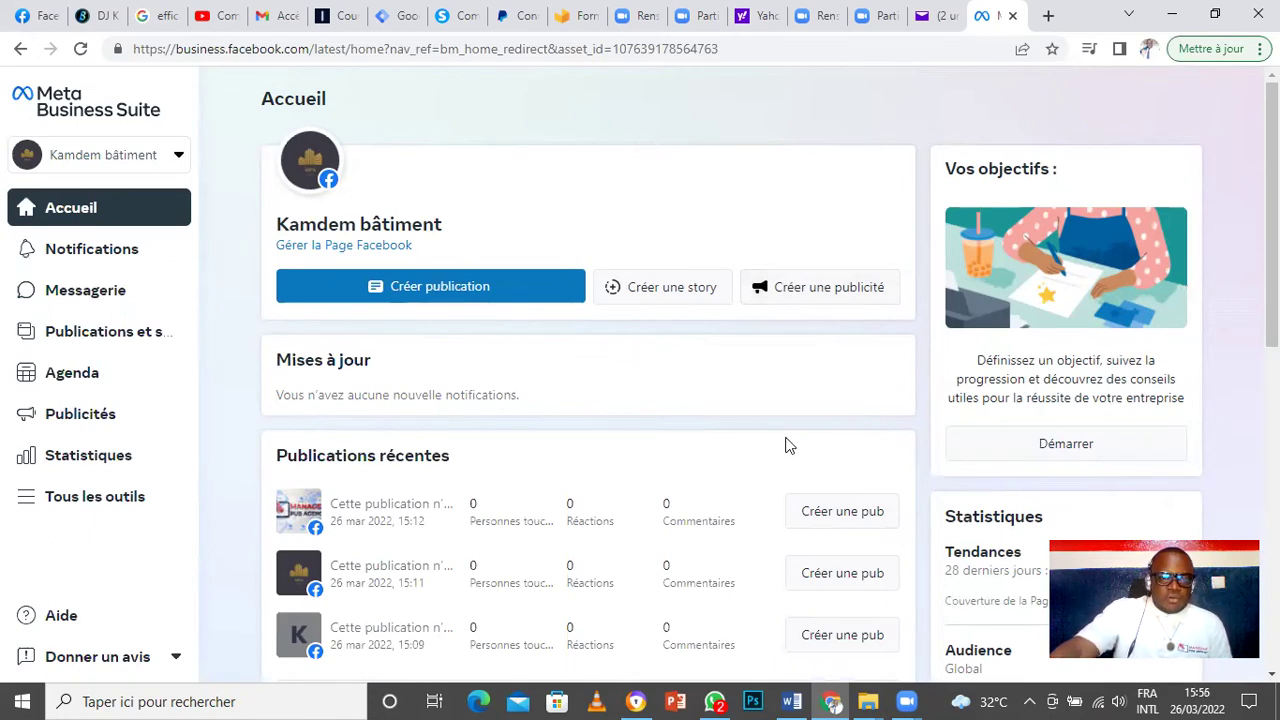
mouse_move(94, 520)
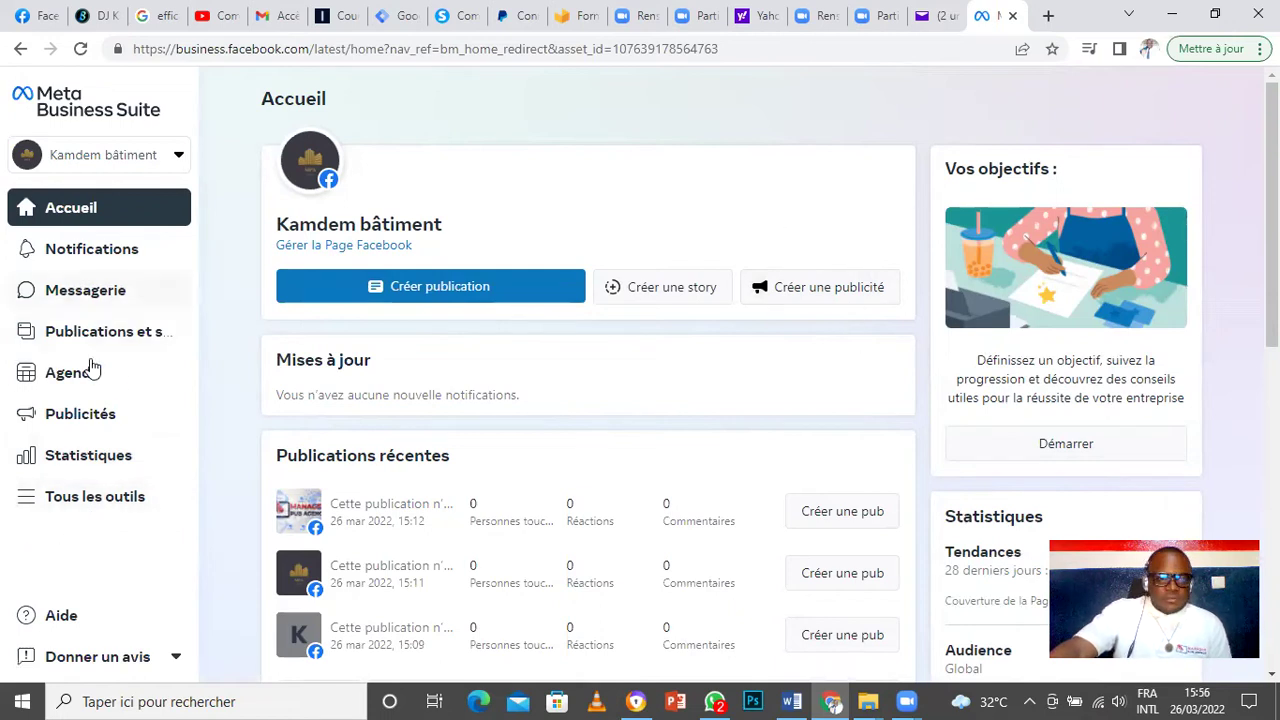
click(80, 508)
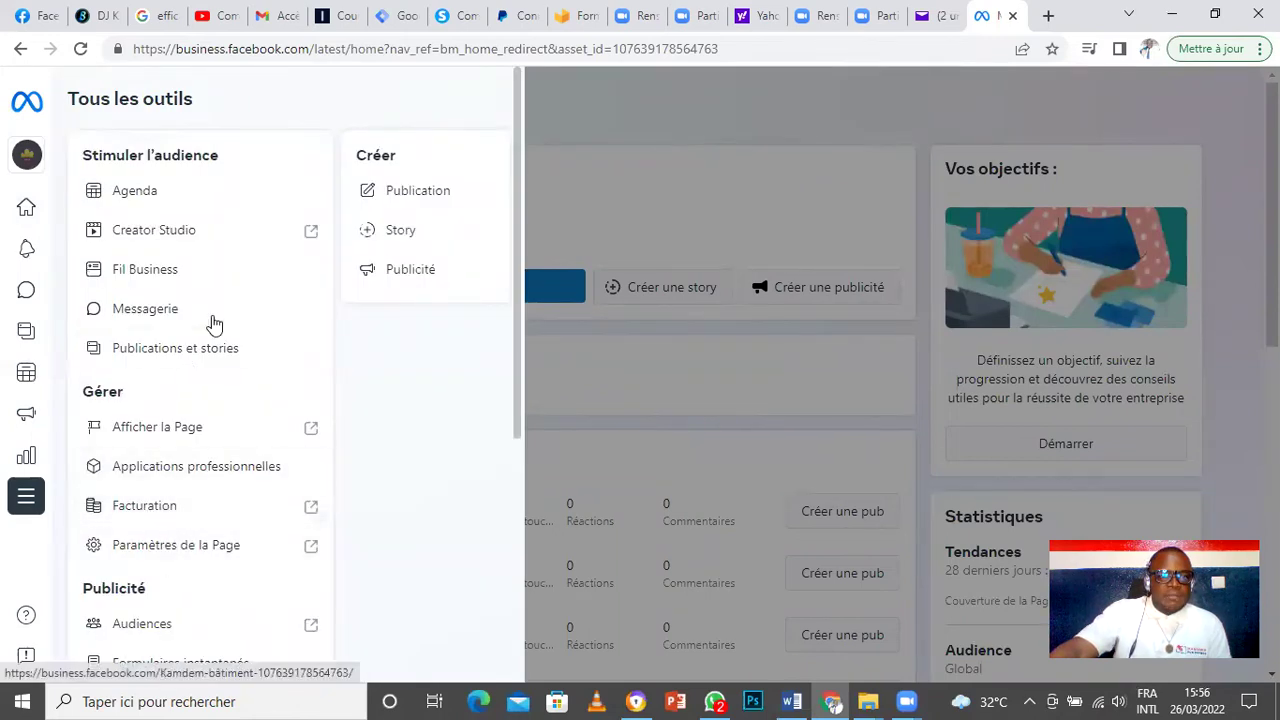
Step: Scroll down to the Publicité section and launch Gestionnaire de publicités
scroll(227, 536, down, 4)
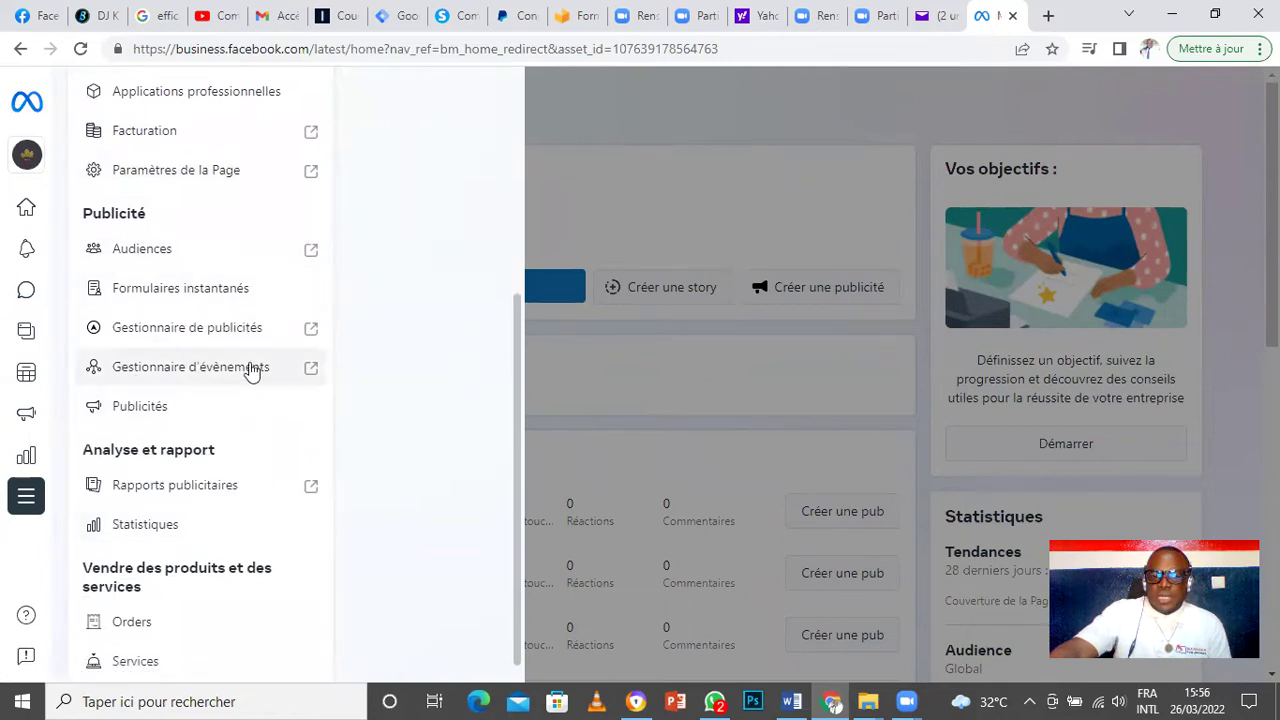
click(187, 330)
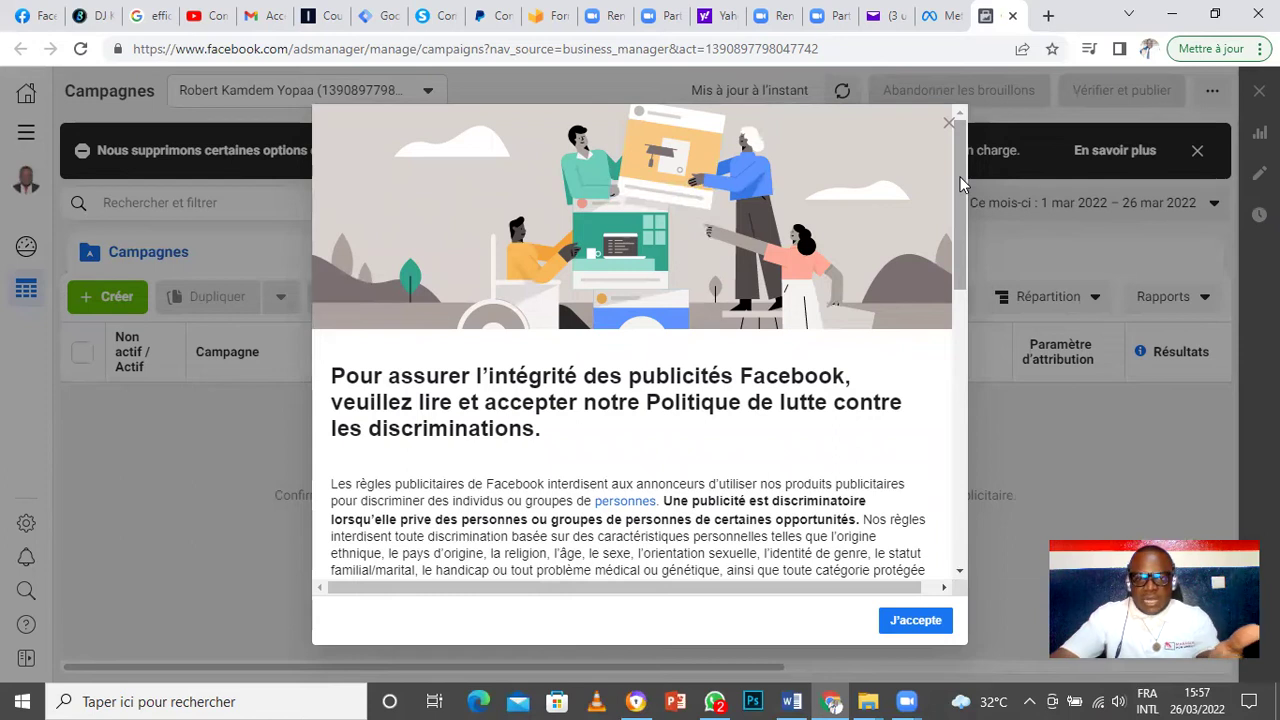
Step: Accept the anti-discrimination policy and close the banner about removed targeting options
drag(960, 184, 969, 199)
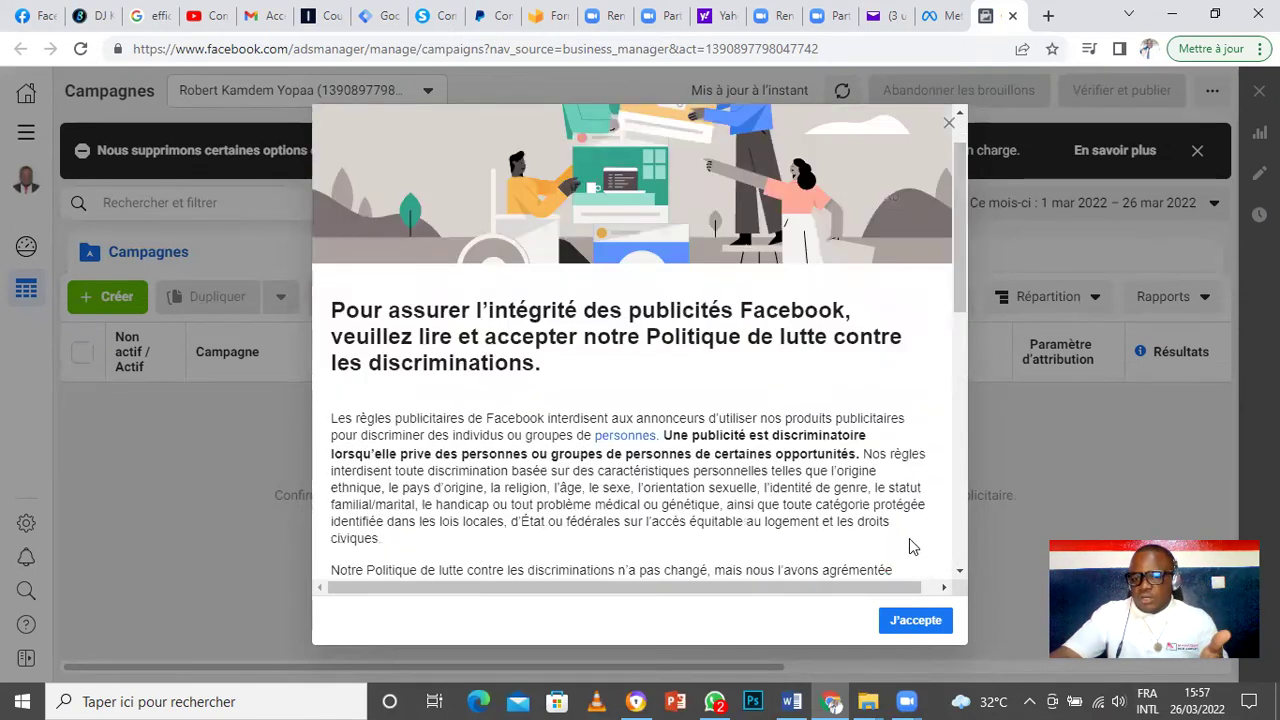
click(915, 621)
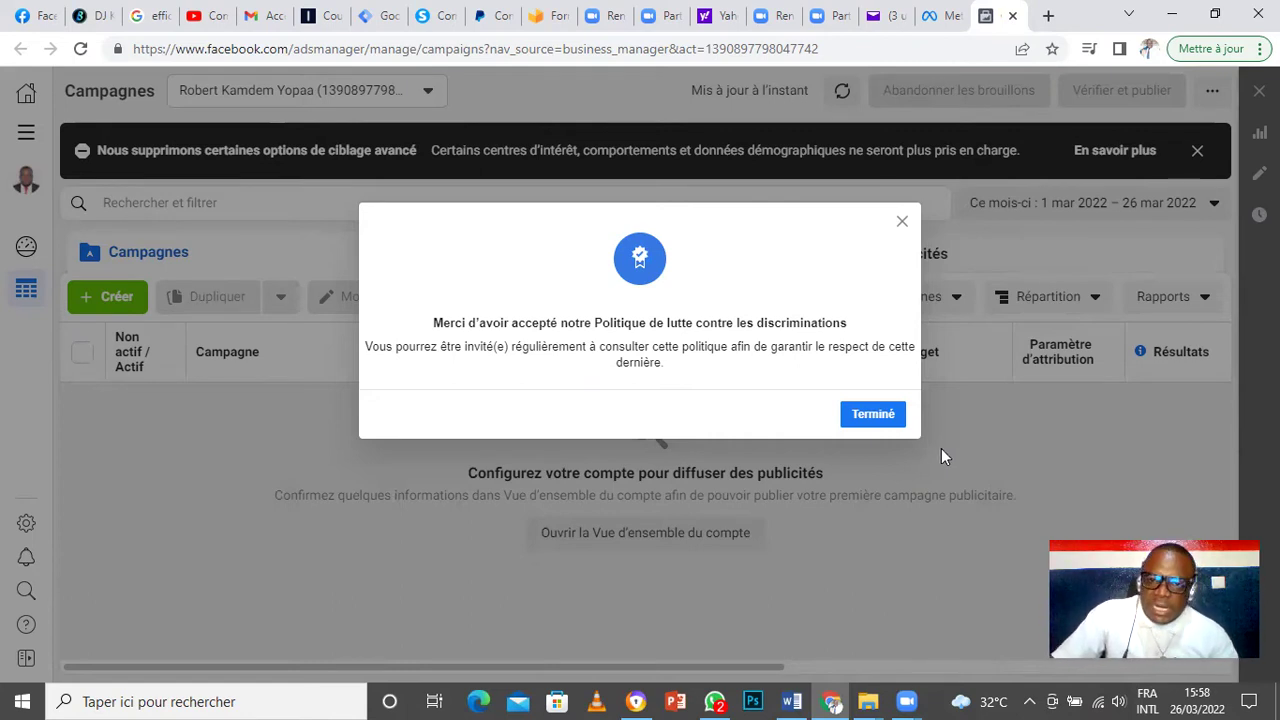
click(876, 414)
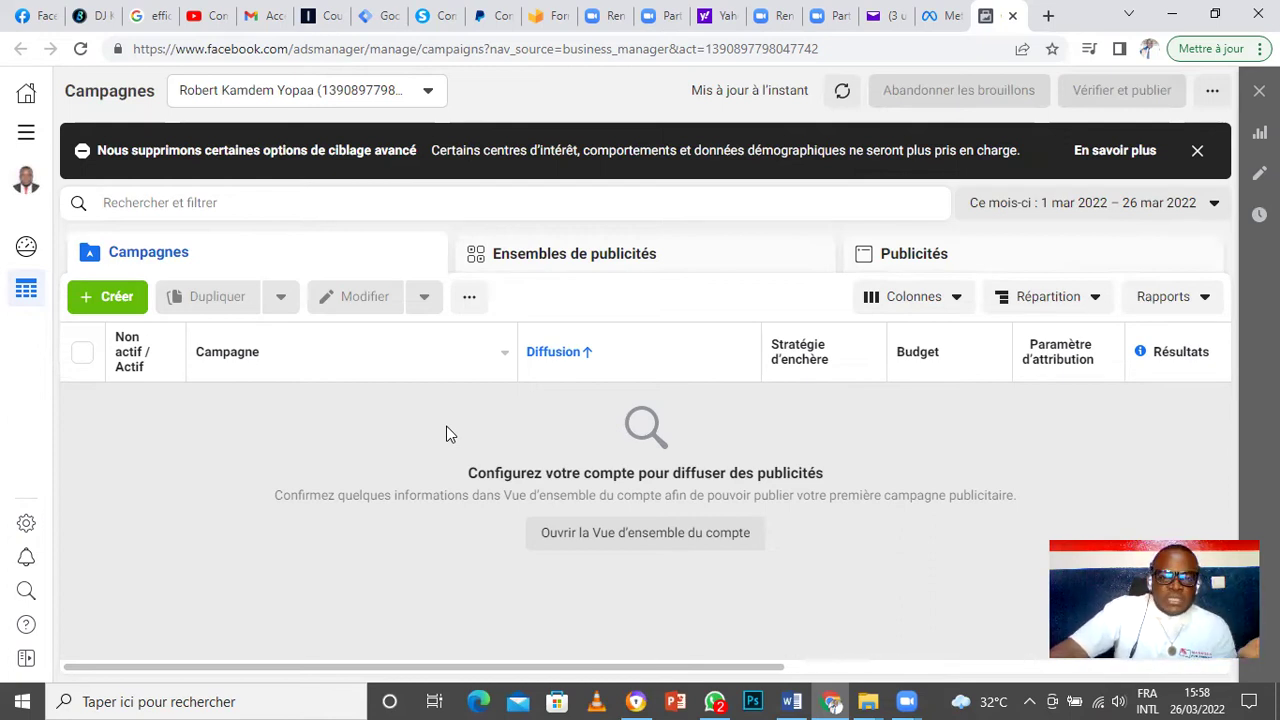
click(1197, 151)
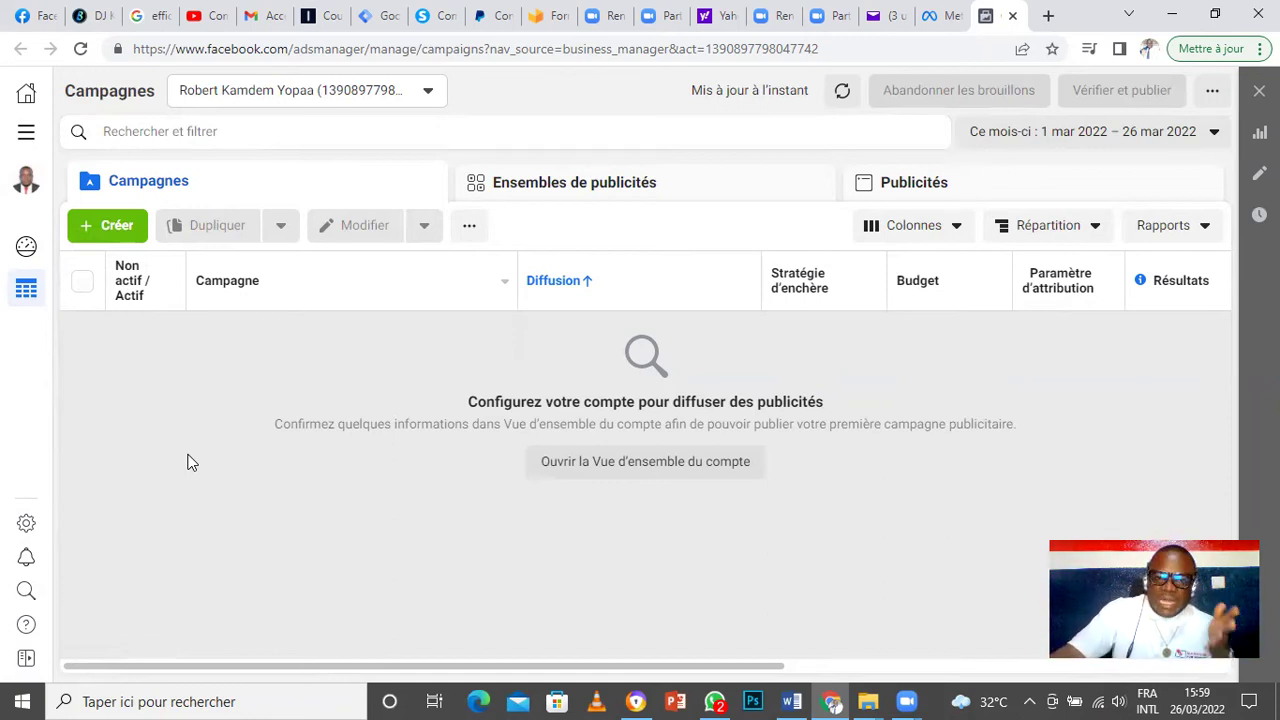
Step: Open the ad account settings, check the ad account list, and show all tools
click(26, 524)
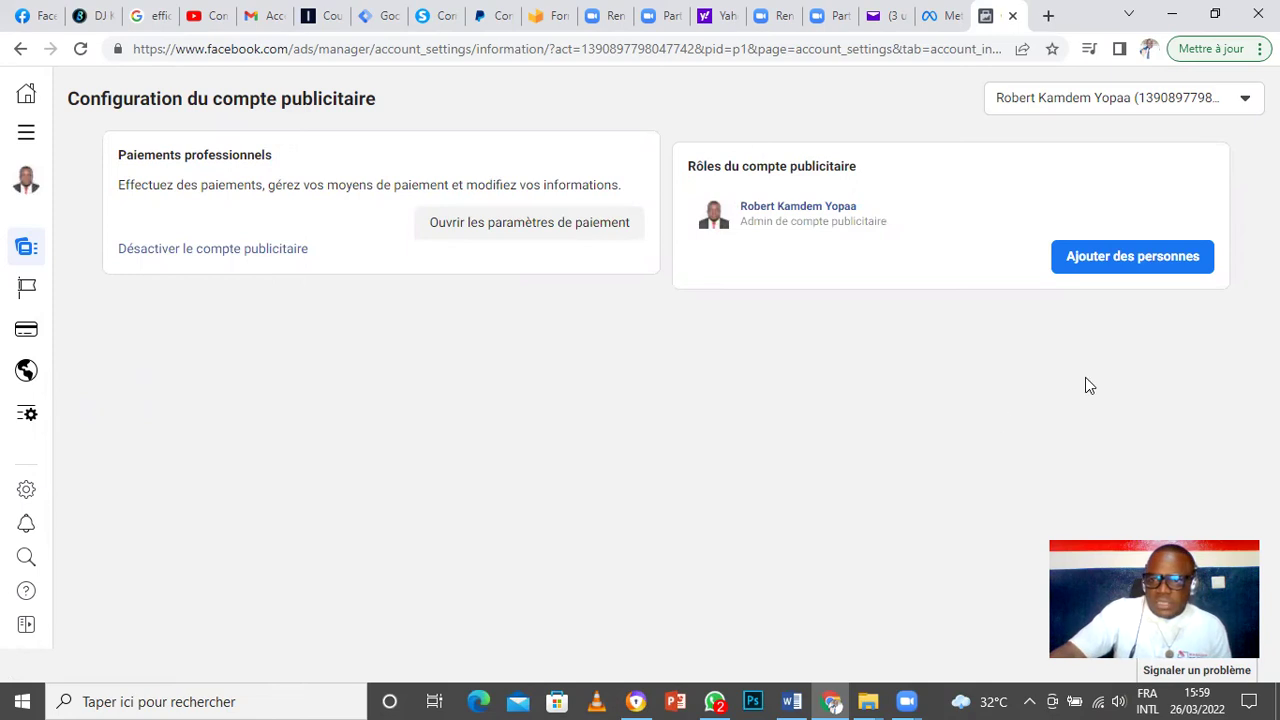
mouse_move(29, 292)
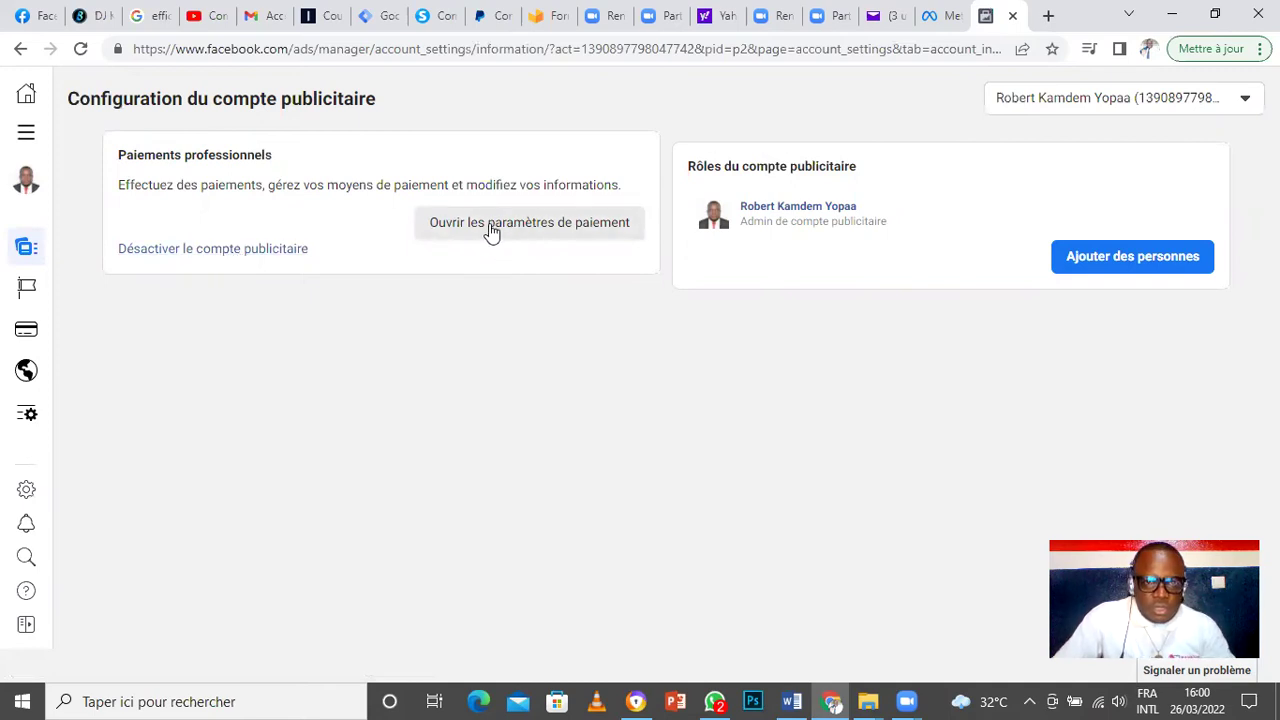
click(1242, 99)
click(854, 364)
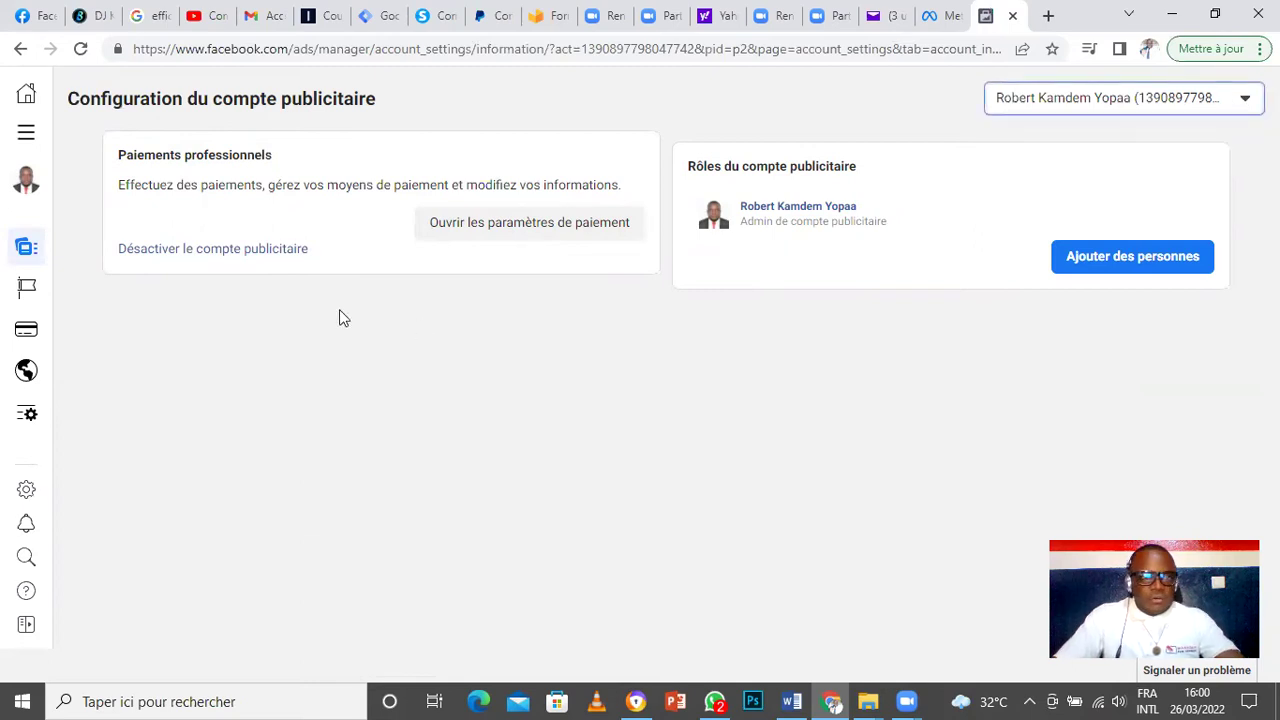
click(26, 139)
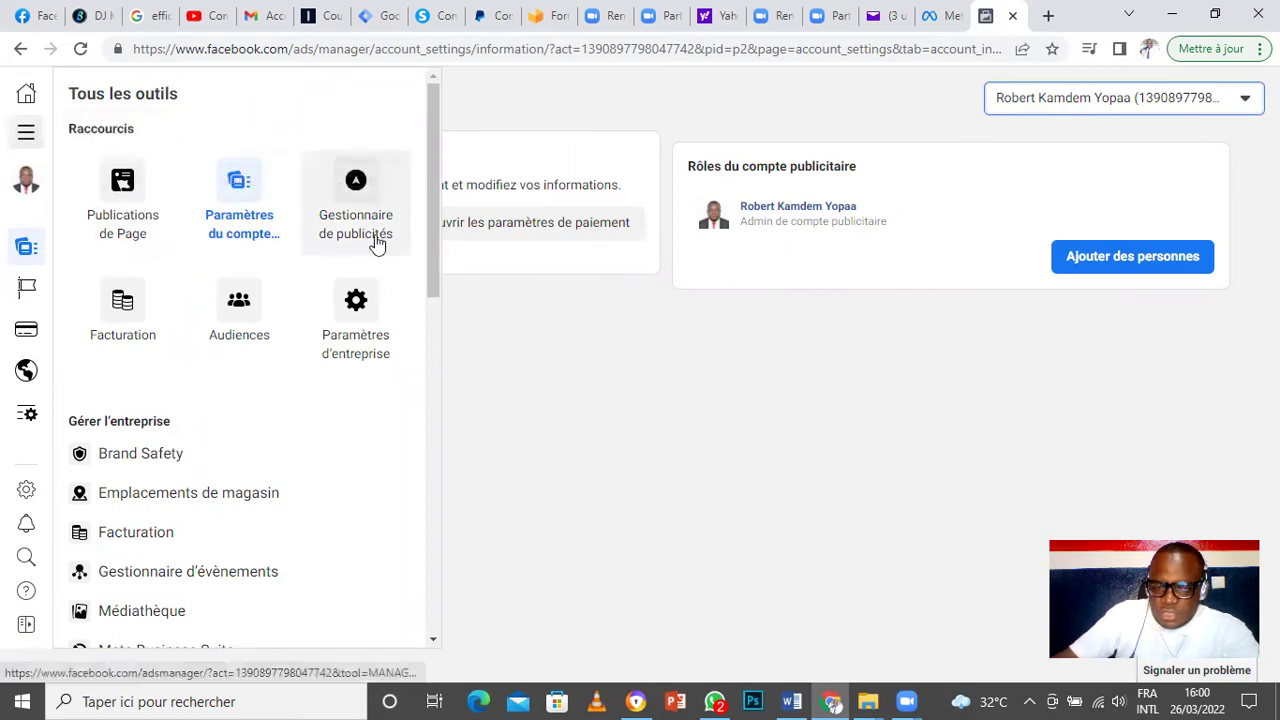
Step: Return to the empty Campagnes overview and reopen the Tous les outils panel
click(357, 188)
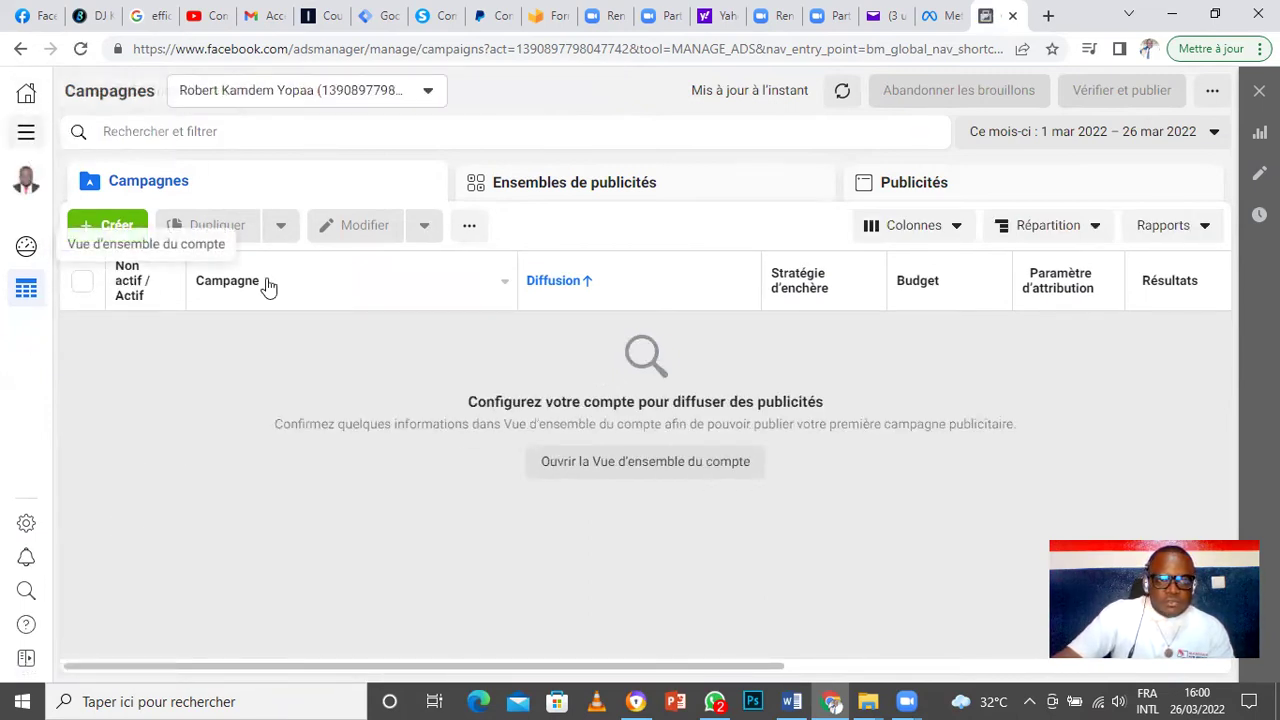
click(26, 134)
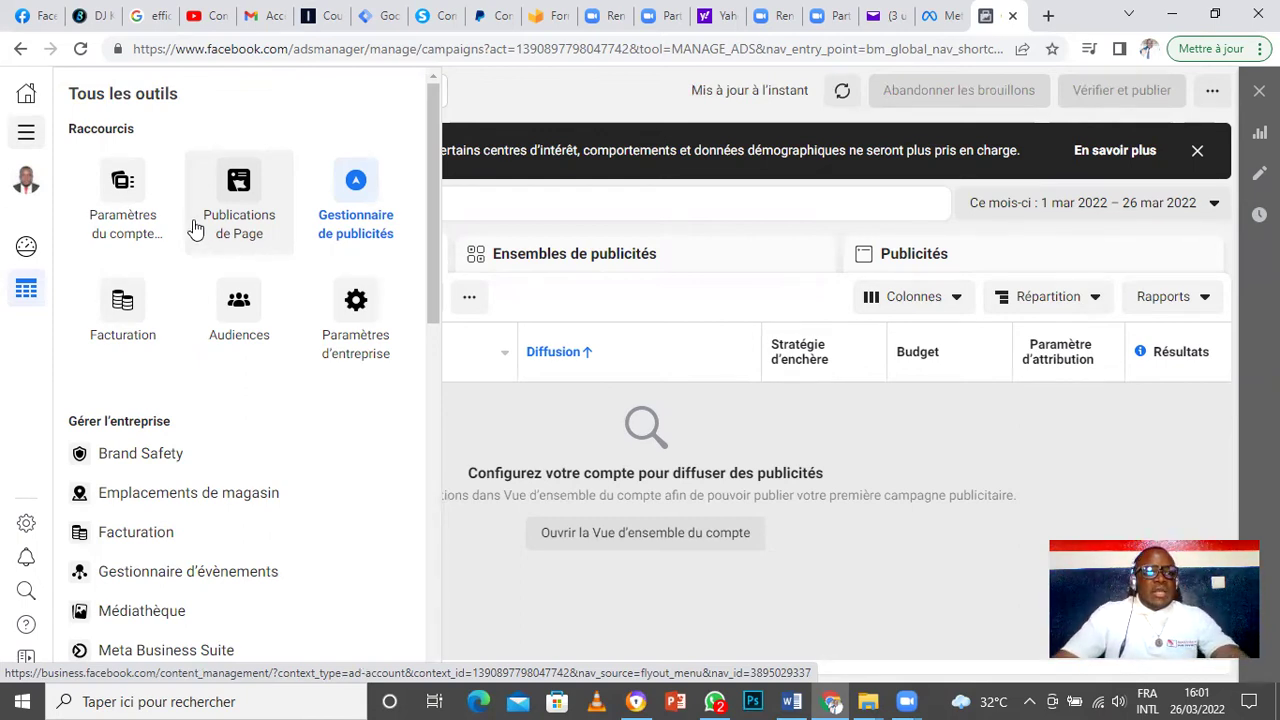
Step: Reload the Configuration du compte publicitaire page and reopen the Tous les outils panel
click(131, 186)
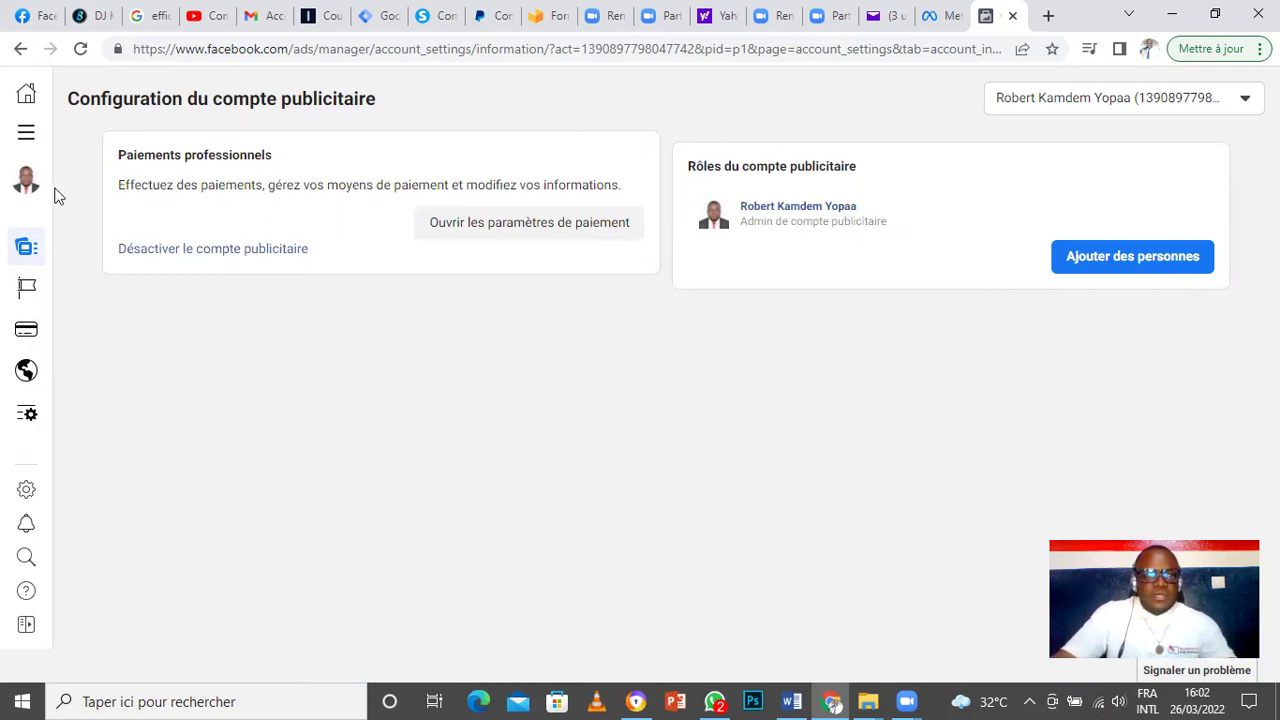
click(26, 132)
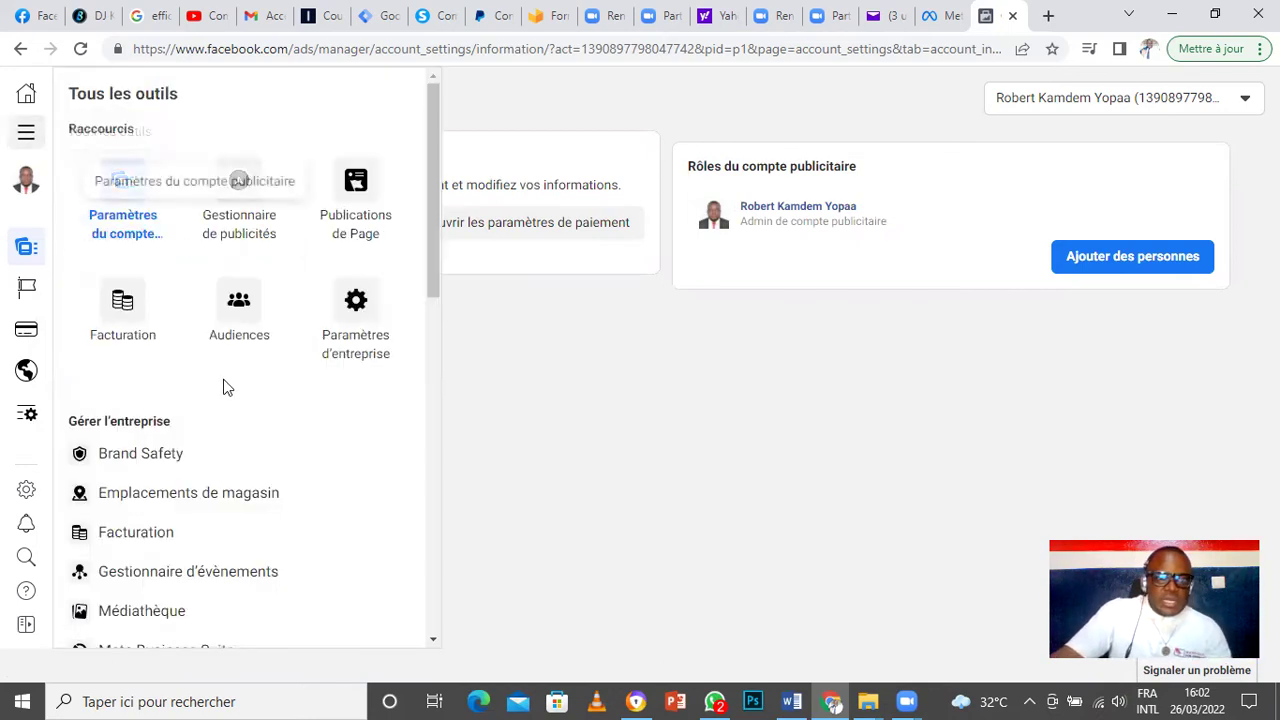
Step: View the ad account's payment activity (0,00 $ due, no transactions), then bring back the tools list
click(122, 318)
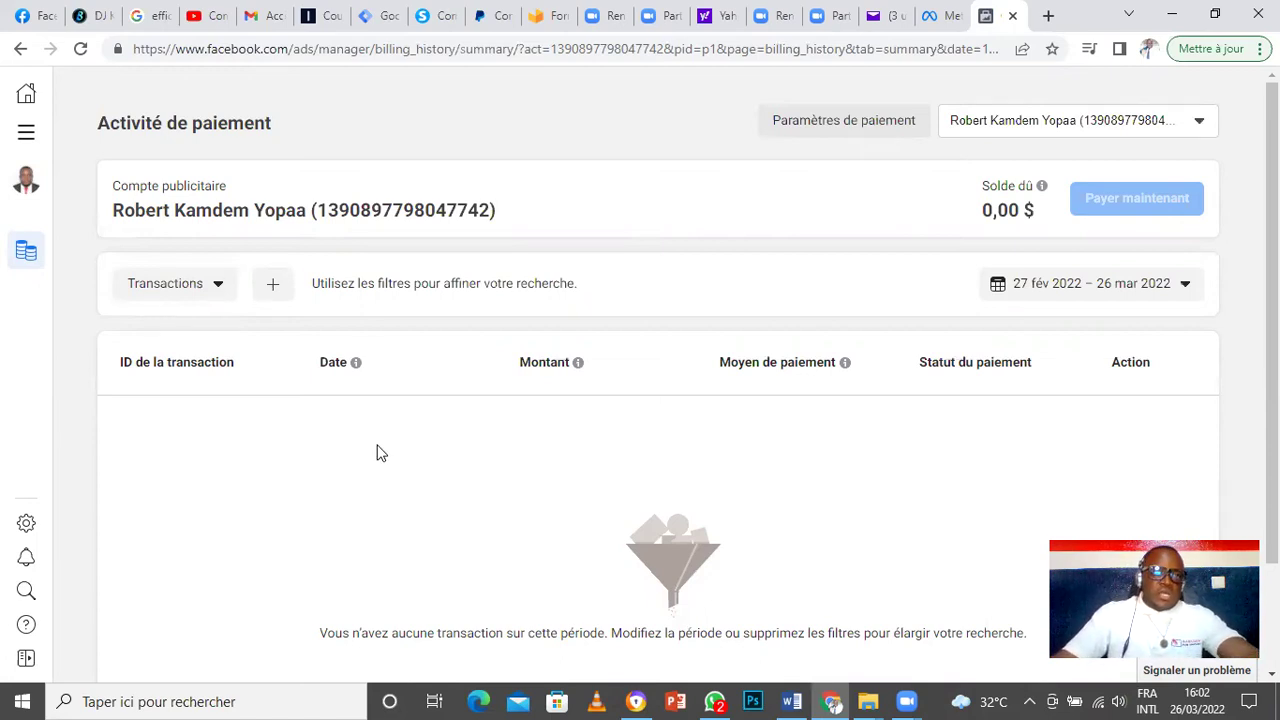
click(26, 134)
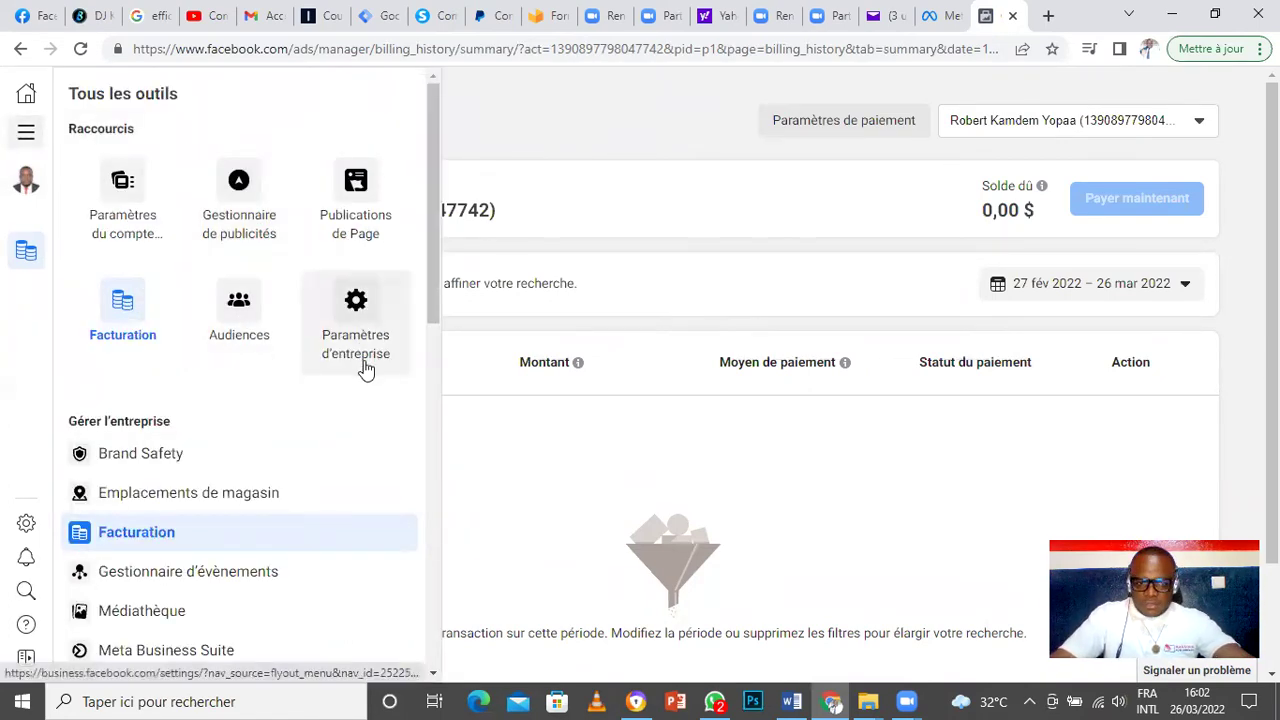
Step: Scroll through the full Tous les outils list and close it to return to payment activity
drag(428, 251, 445, 352)
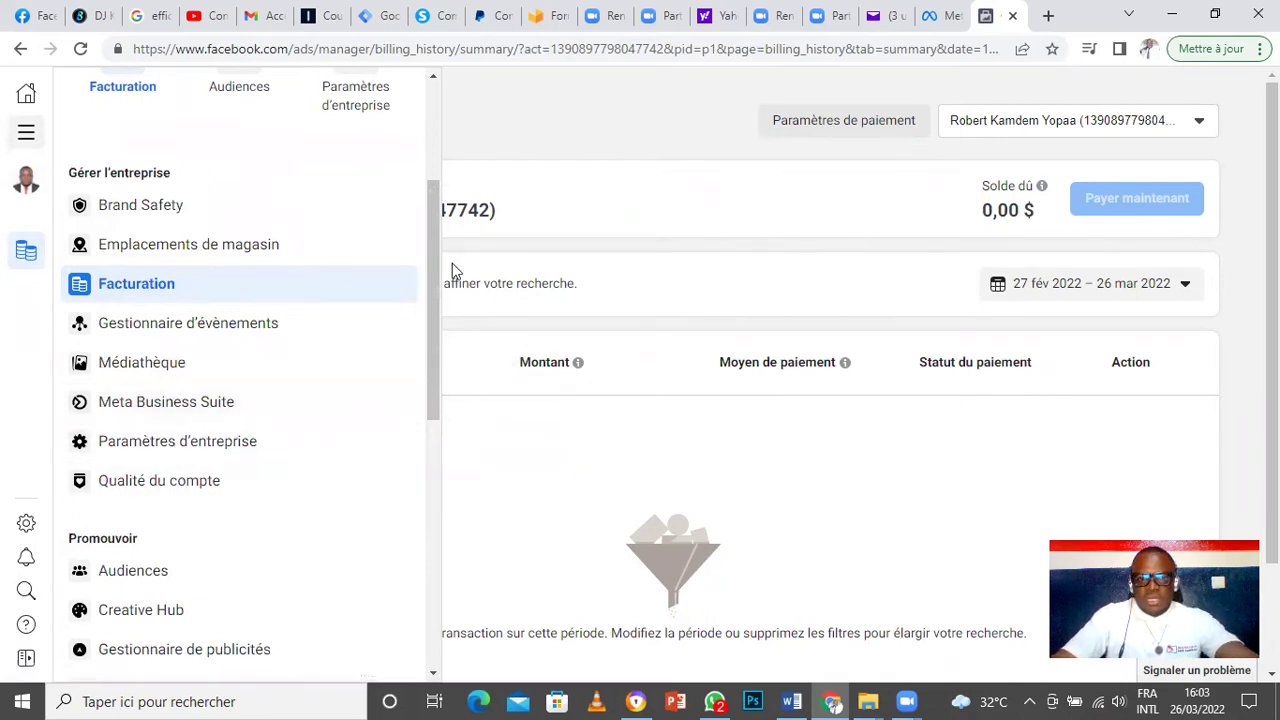
drag(431, 202, 453, 543)
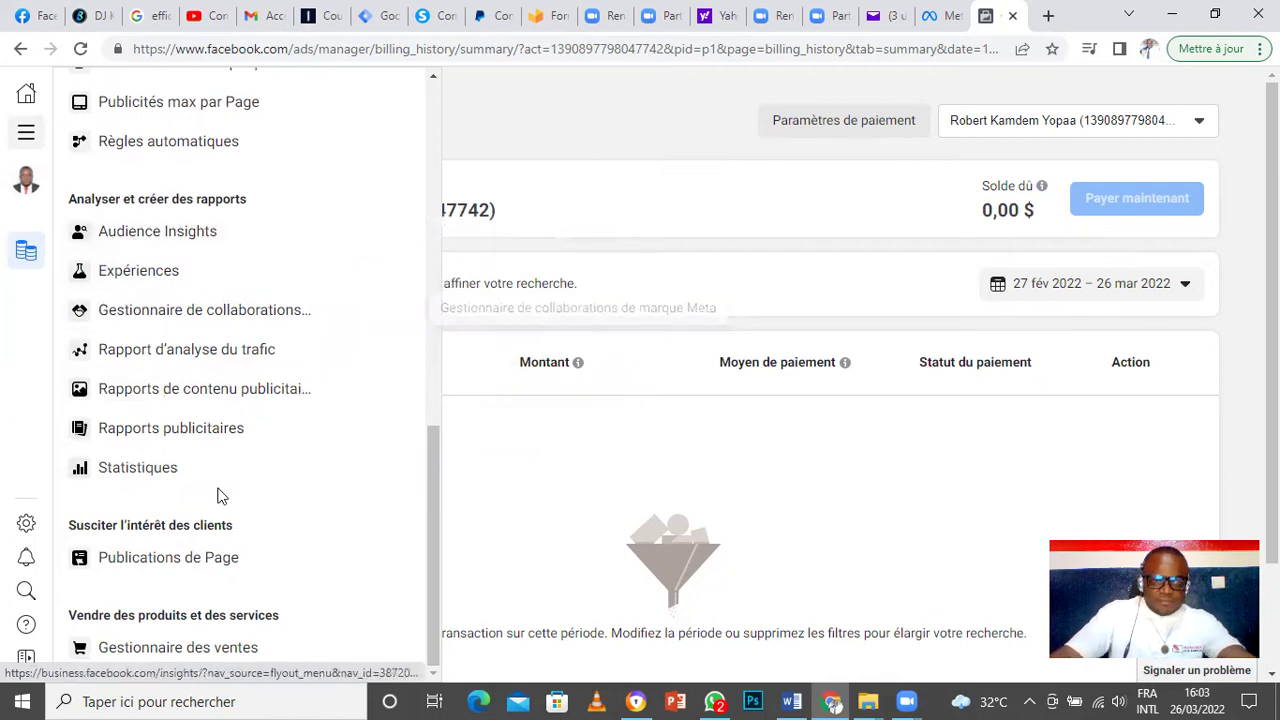
drag(435, 606, 445, 257)
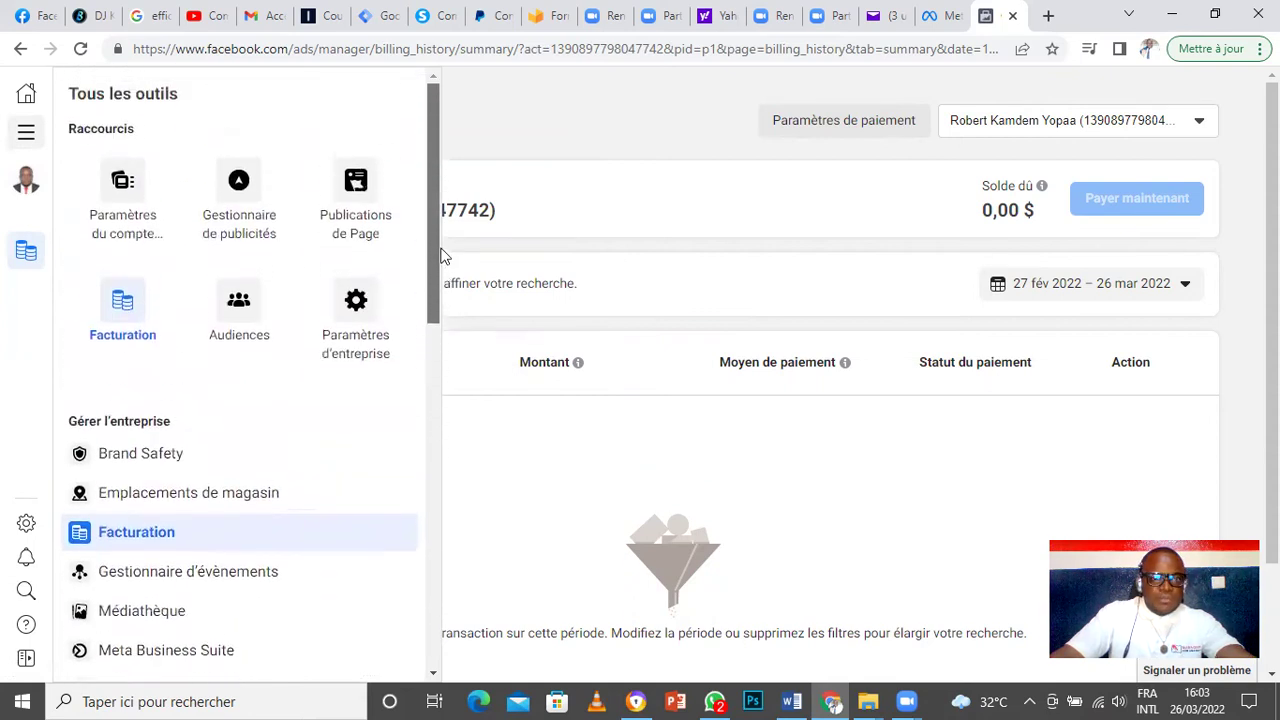
click(566, 134)
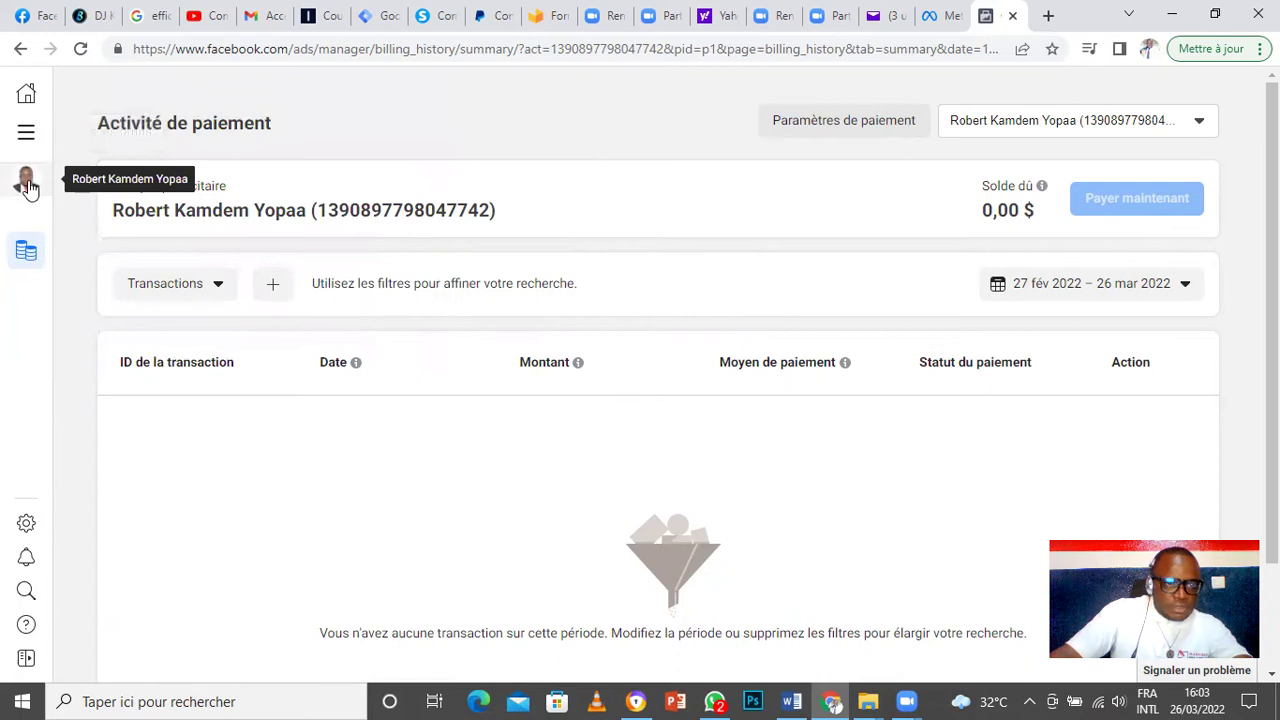
Step: Switch to the Kamdem bâtiment business account, then go back to the Activité de paiement page
mouse_move(28, 186)
click(160, 178)
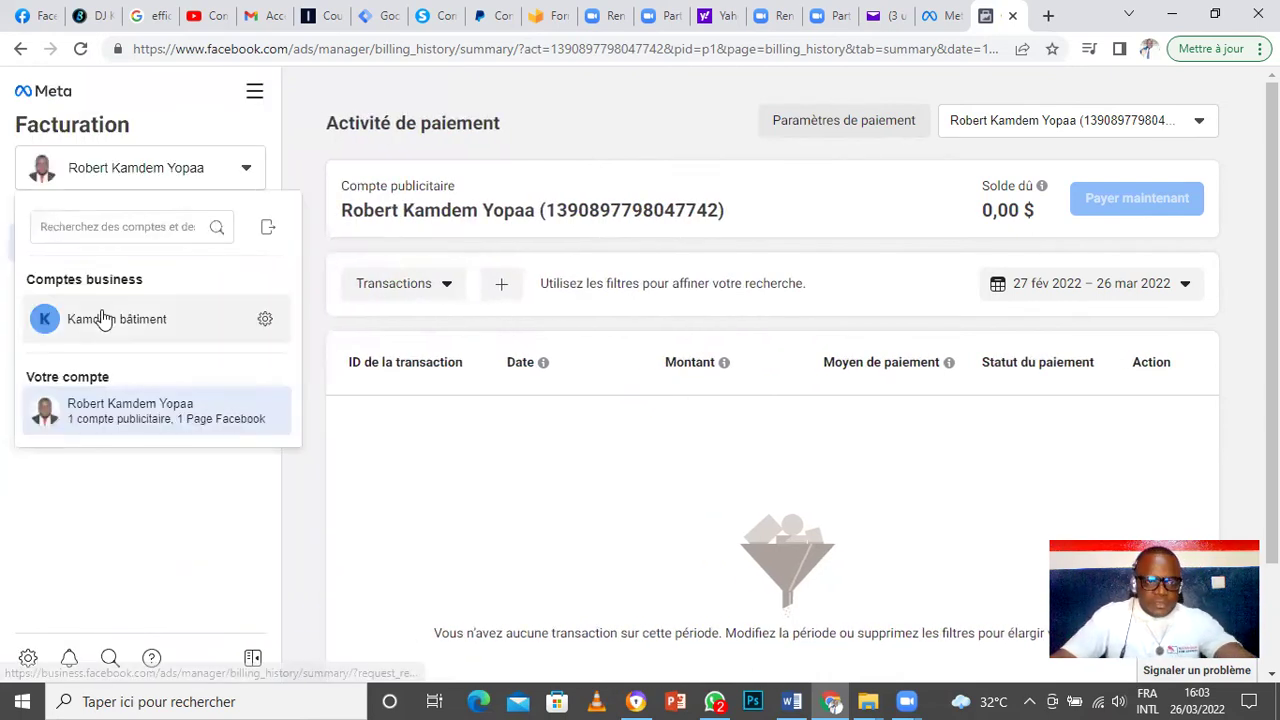
click(178, 330)
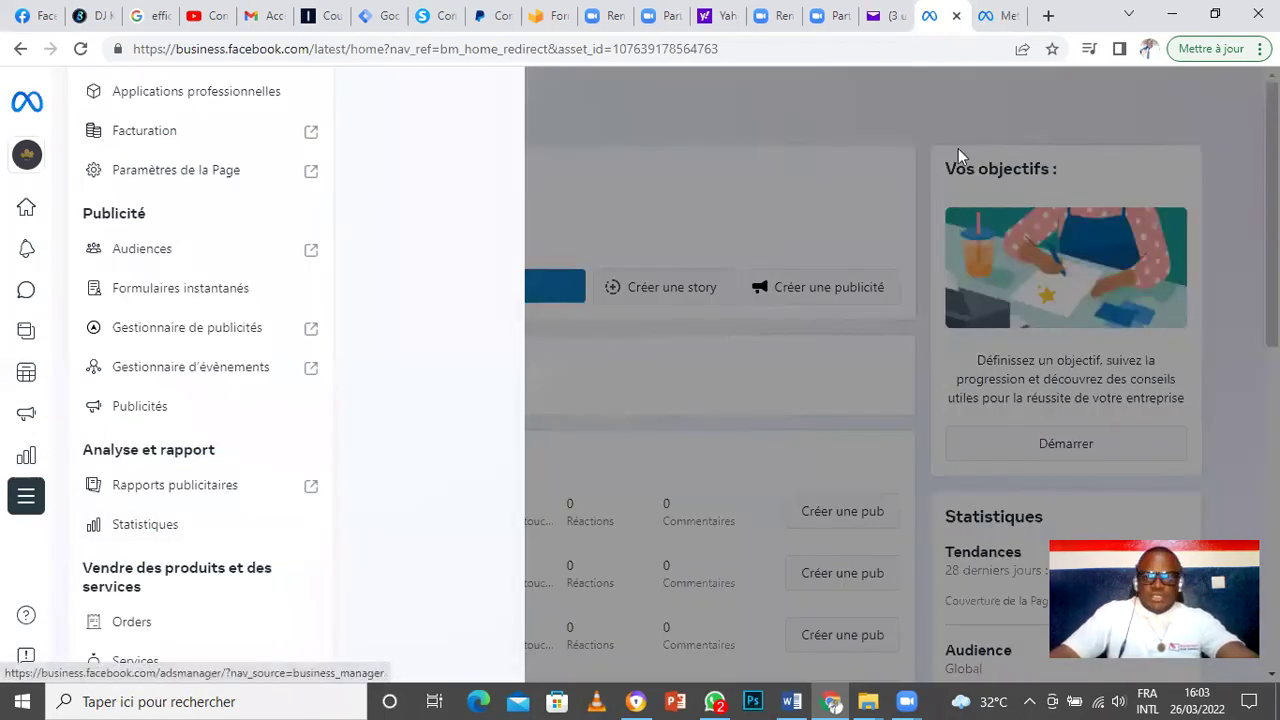
click(972, 100)
click(20, 48)
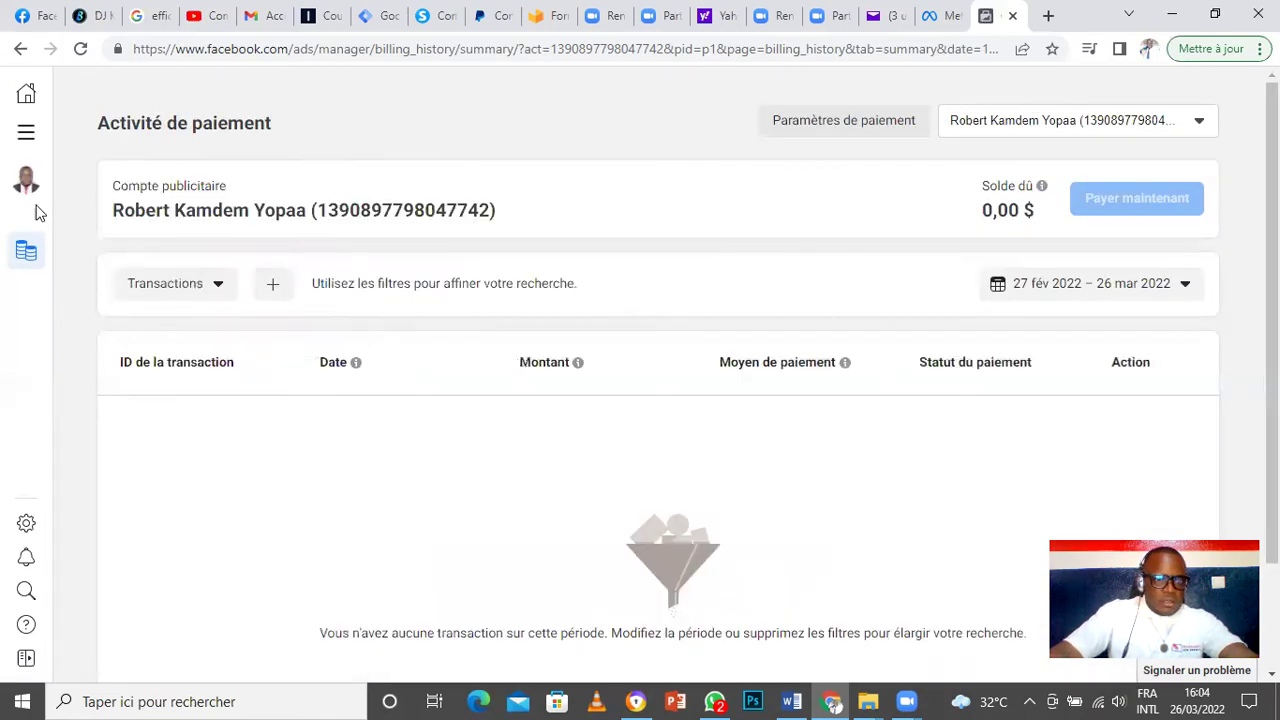
Step: Expand the Facturation panel beside Activité de paiement and dismiss the ad account list
click(26, 180)
click(433, 472)
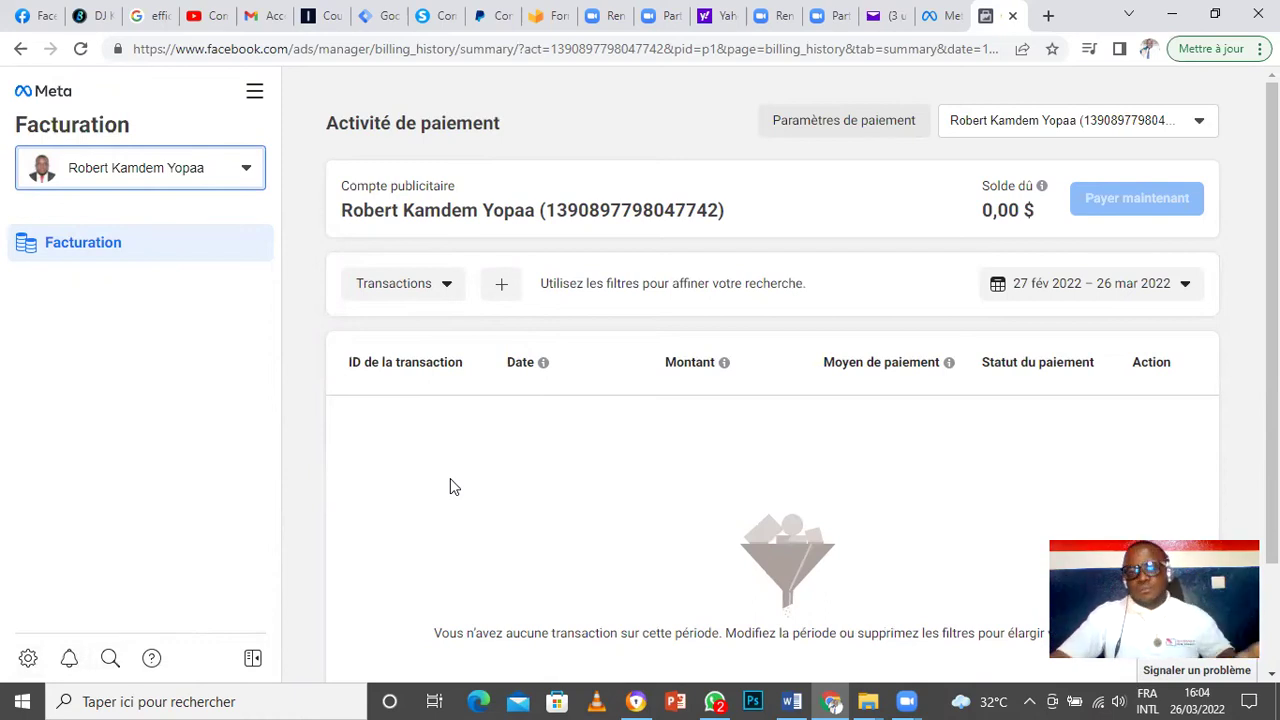
click(254, 91)
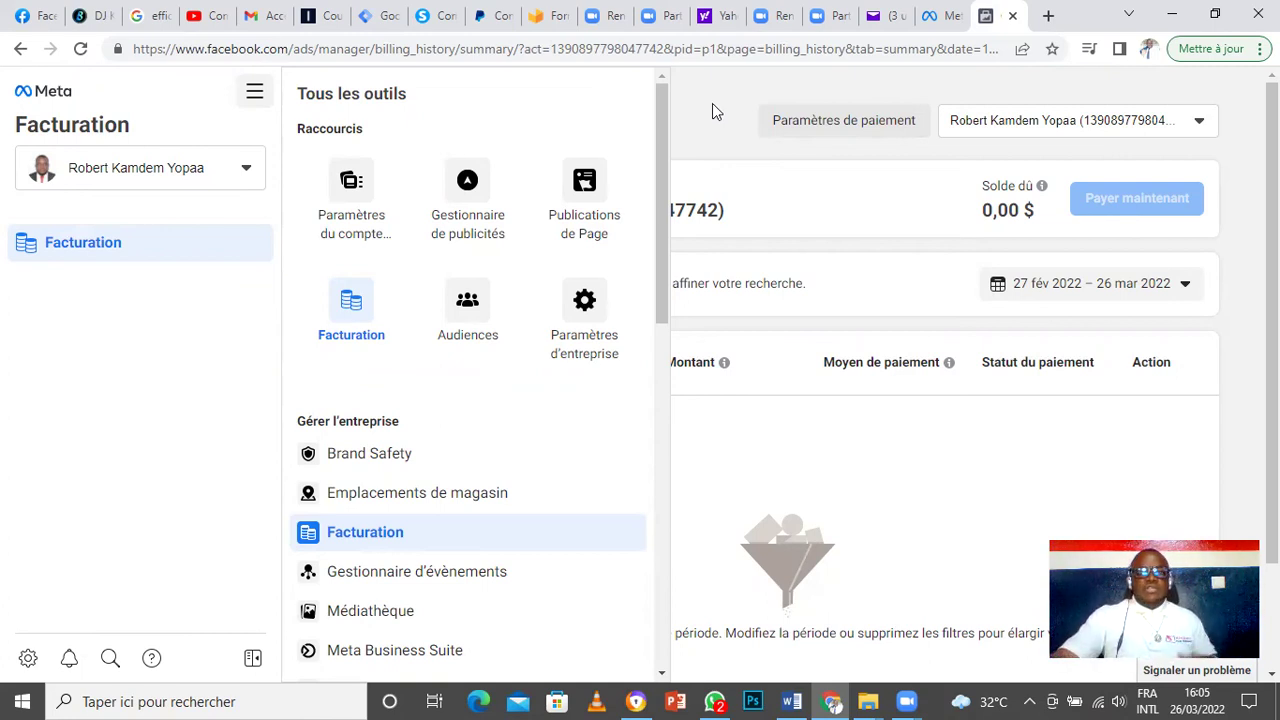
click(718, 118)
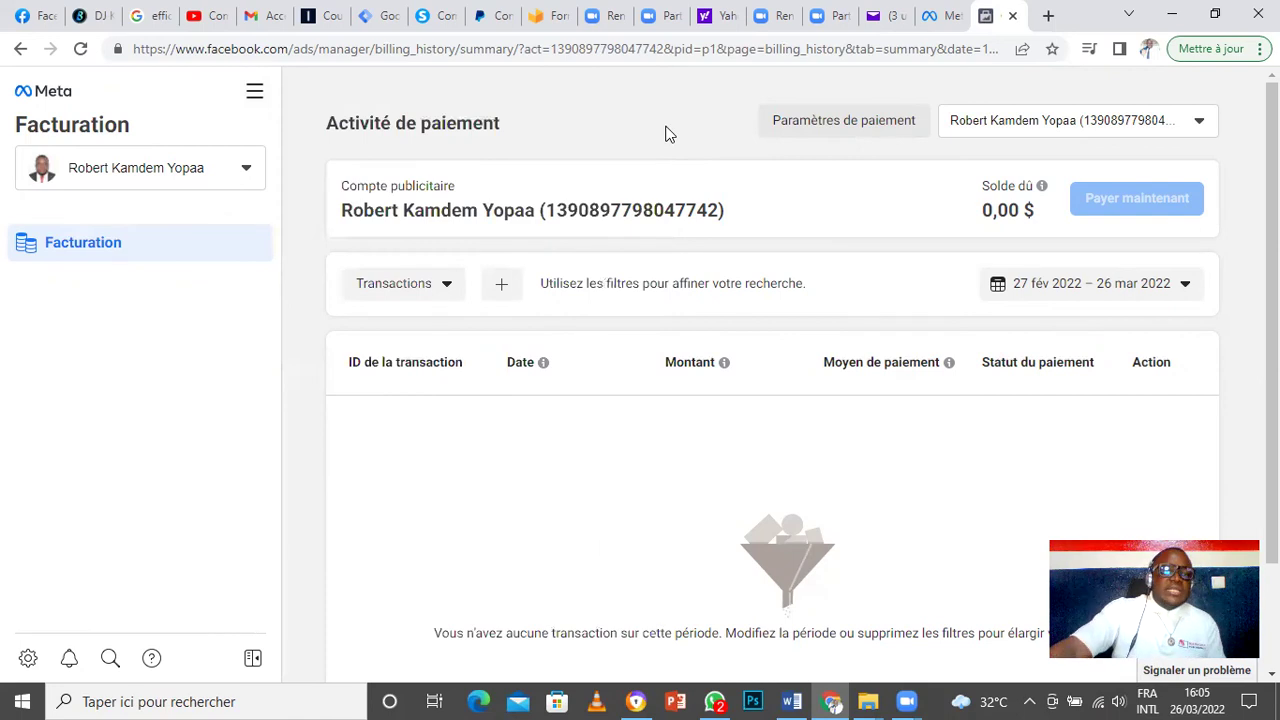